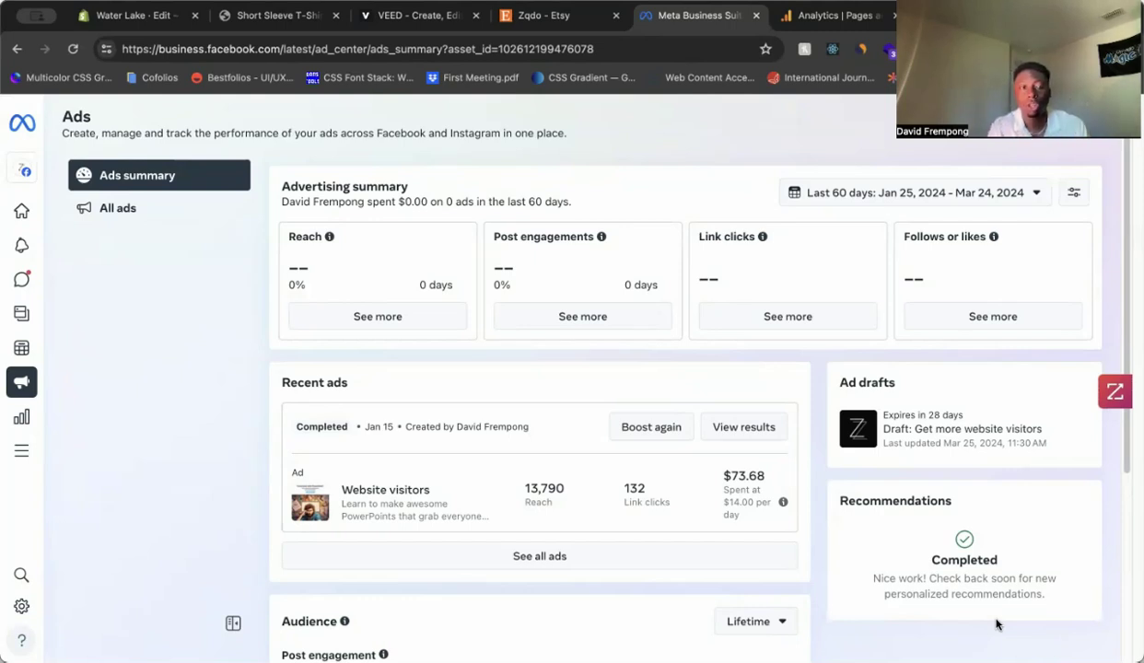
Step: Create a new ad from the Ads section with the goal Get more website visitors and review its creative settings
click(17, 219)
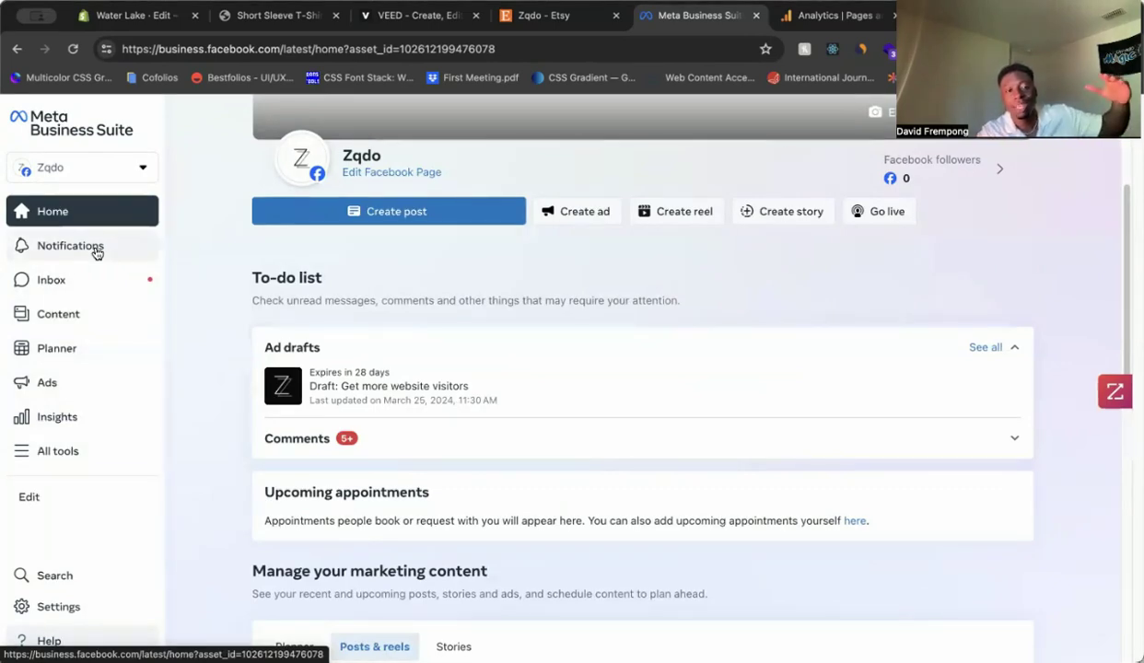
click(100, 396)
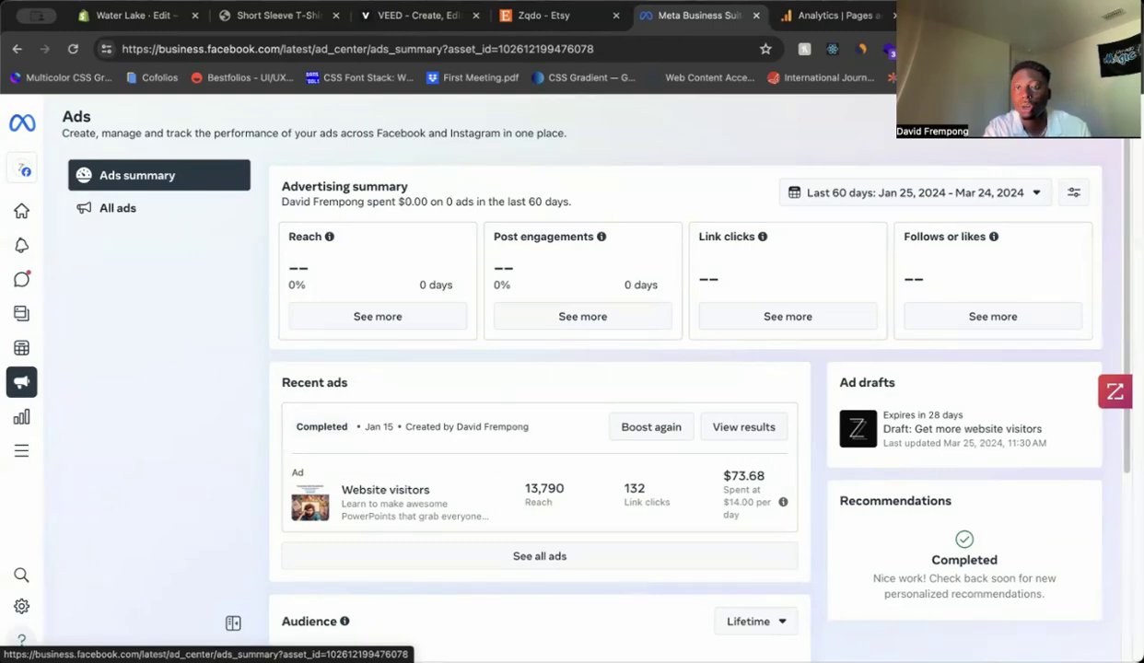
click(1059, 118)
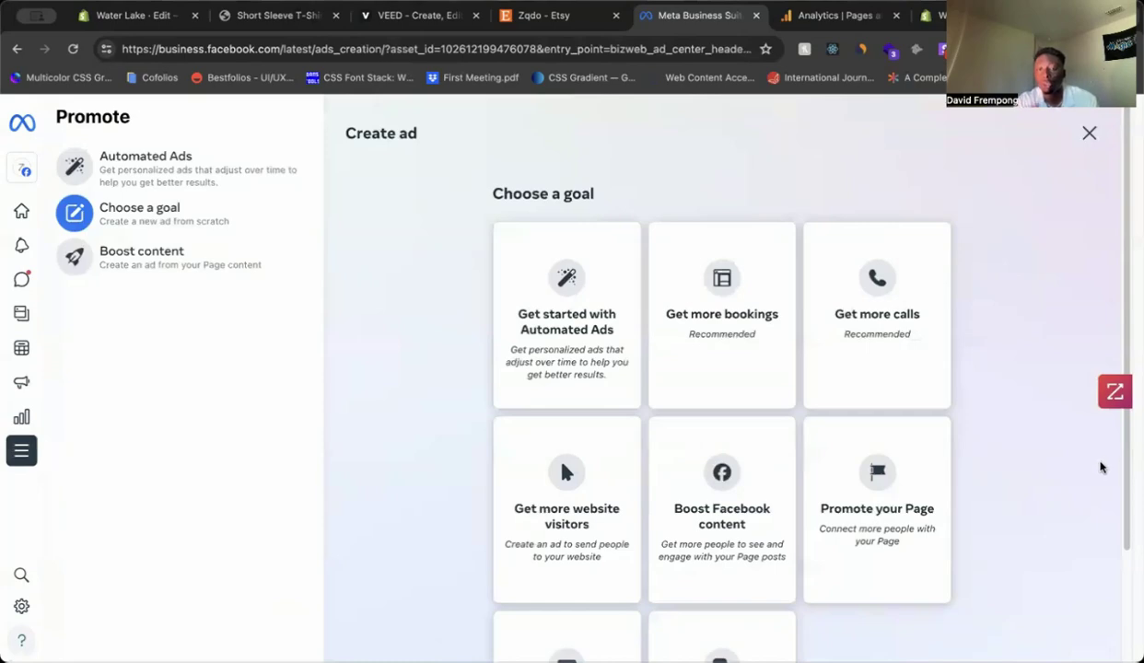
scroll(1016, 535, down, 3)
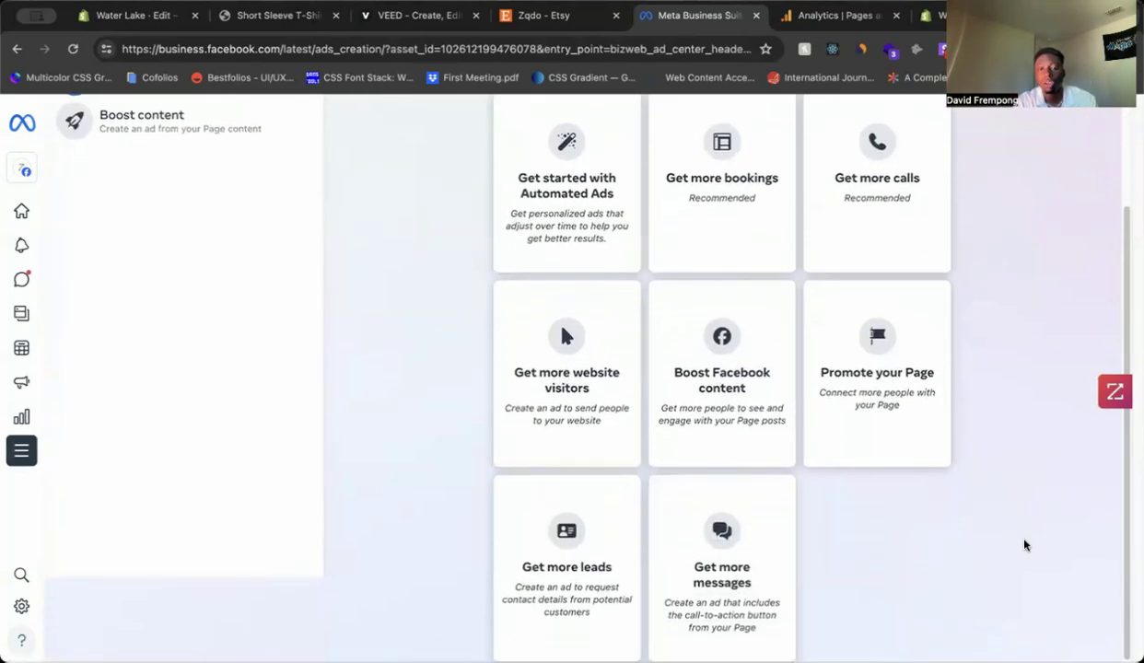
click(565, 418)
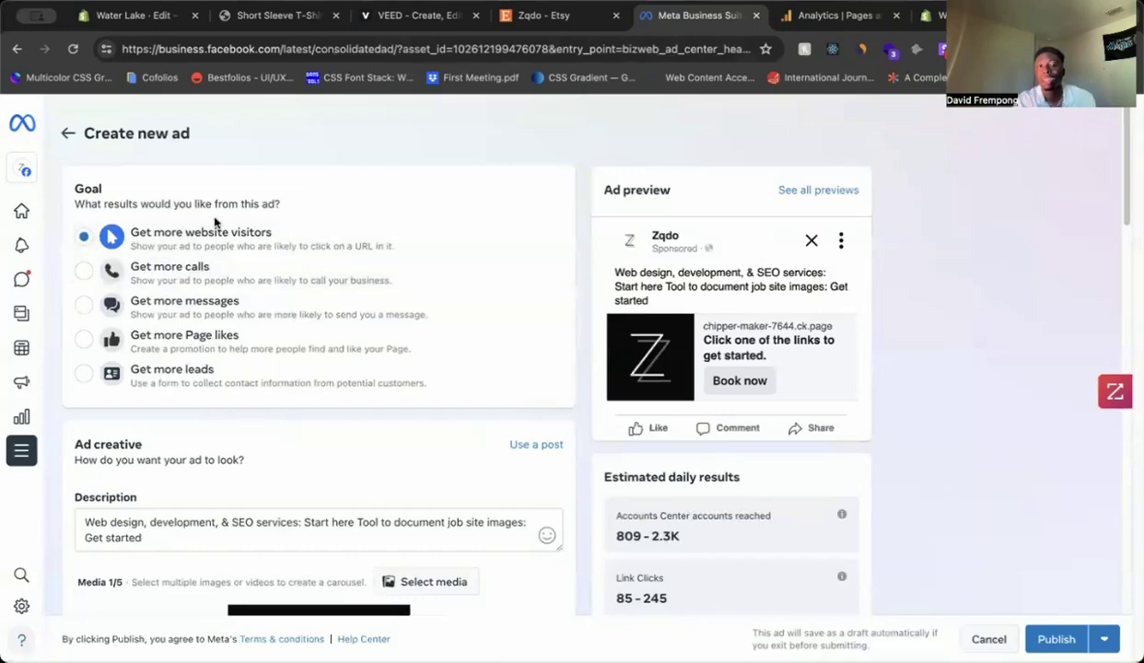
scroll(212, 230, down, 5)
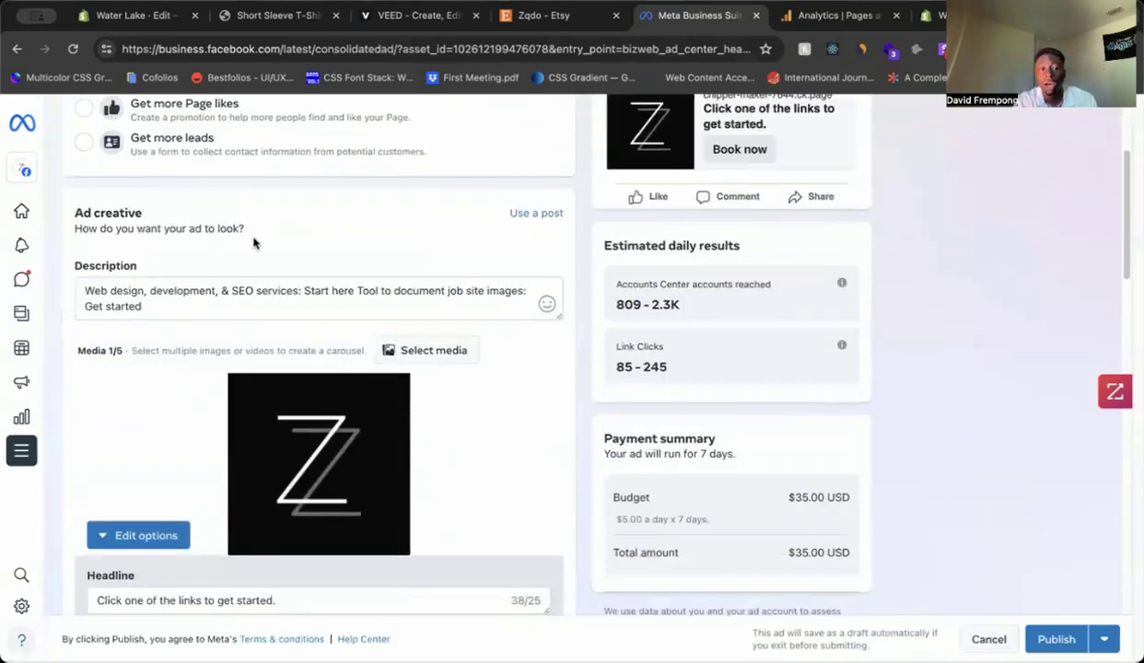
scroll(298, 355, down, 1)
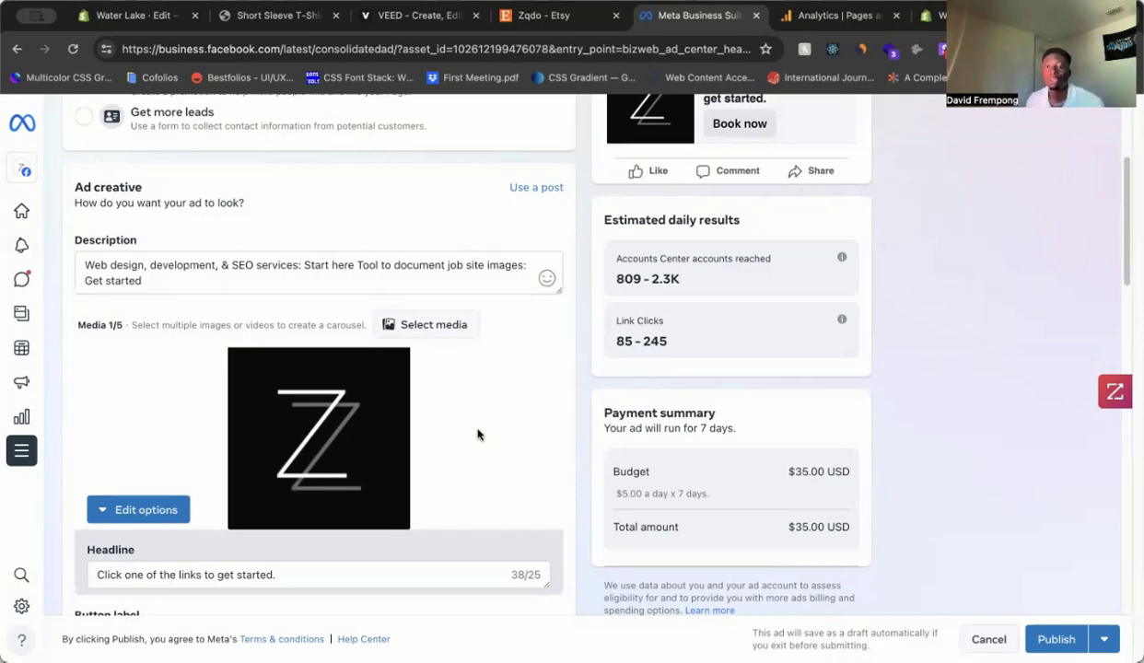
Step: Search the web for "ad library facebook" in a new browser tab and open Facebook's Ad Library
key(super+t)
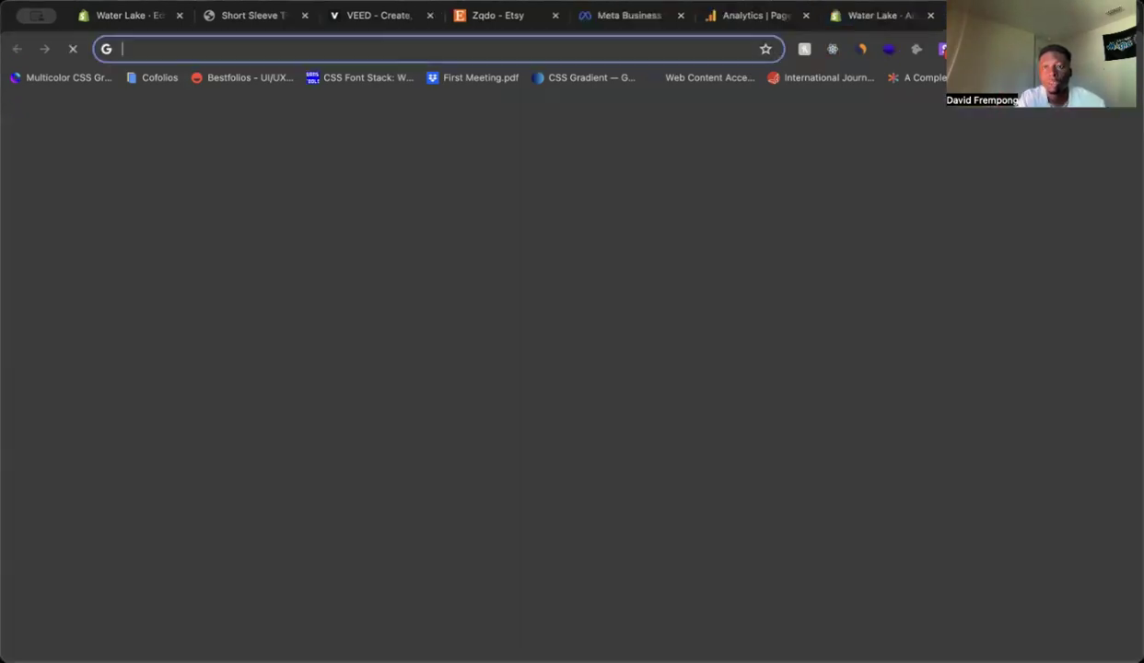
text(ad library)
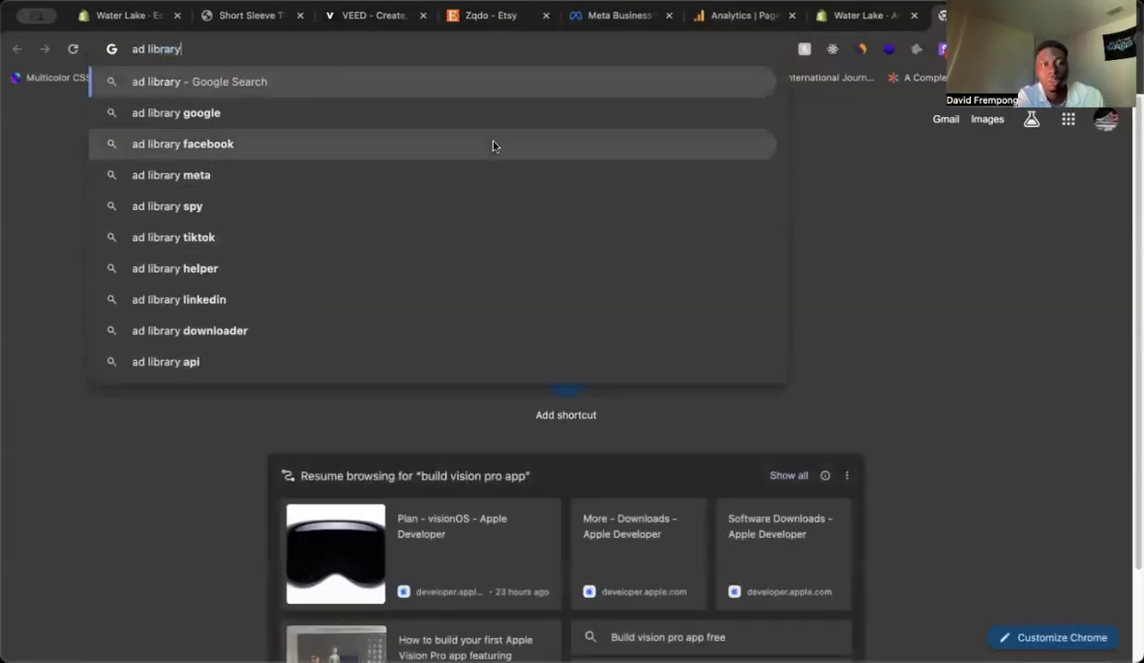
click(493, 144)
scroll(354, 305, down, 1)
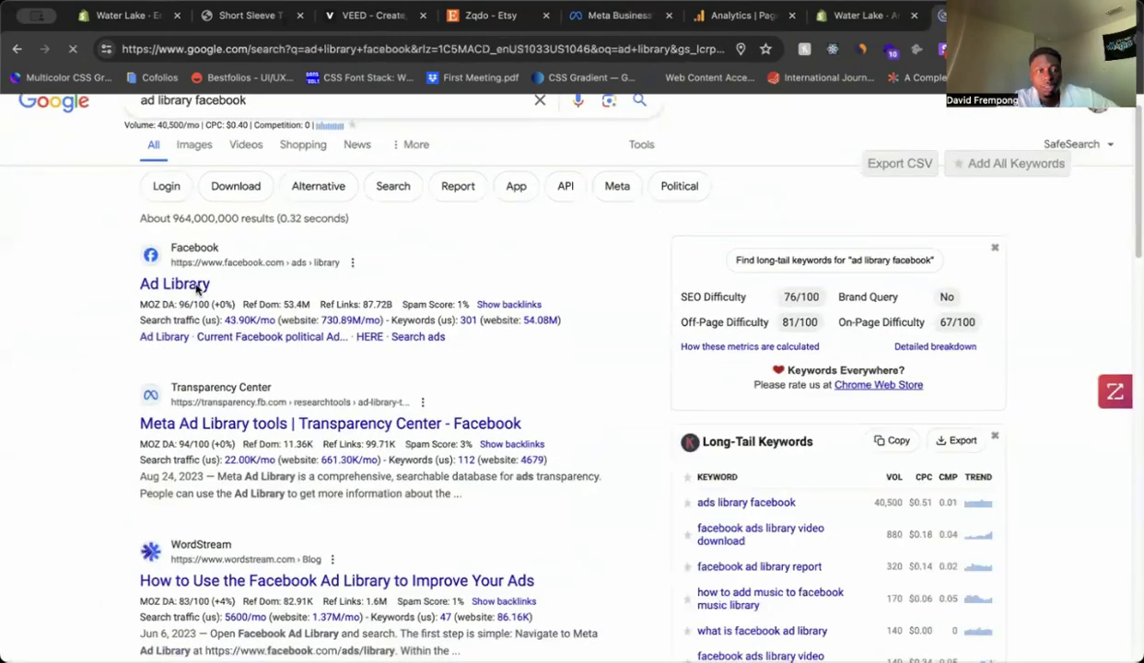
click(196, 288)
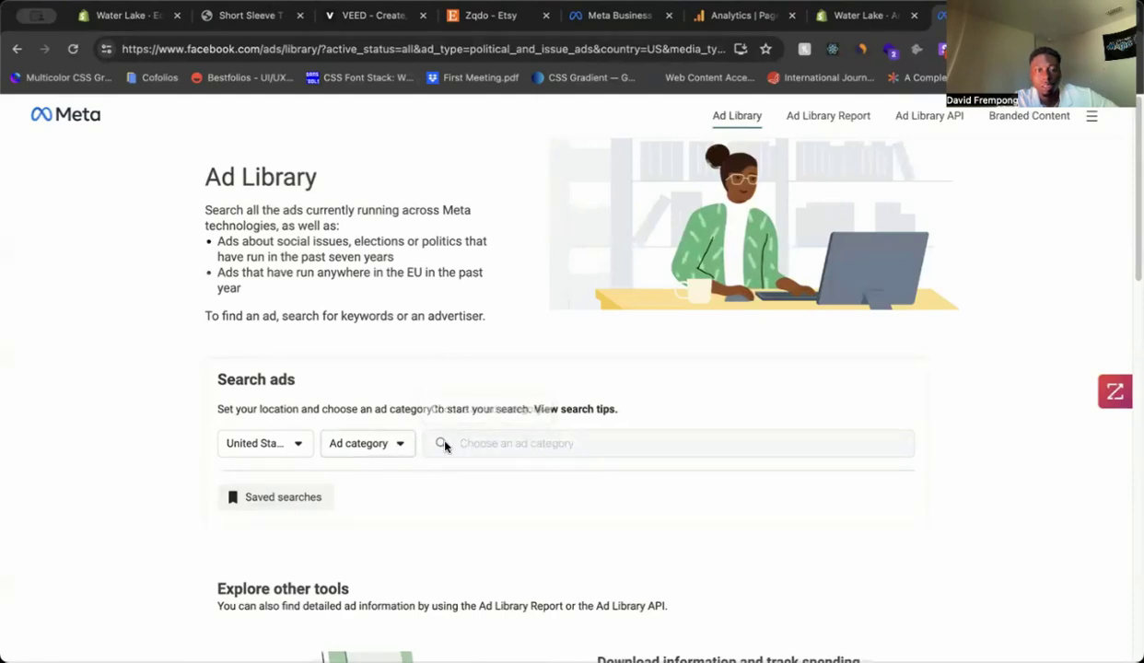
Step: Set the ad category to All ads and search the Ad Library for Nike
click(411, 453)
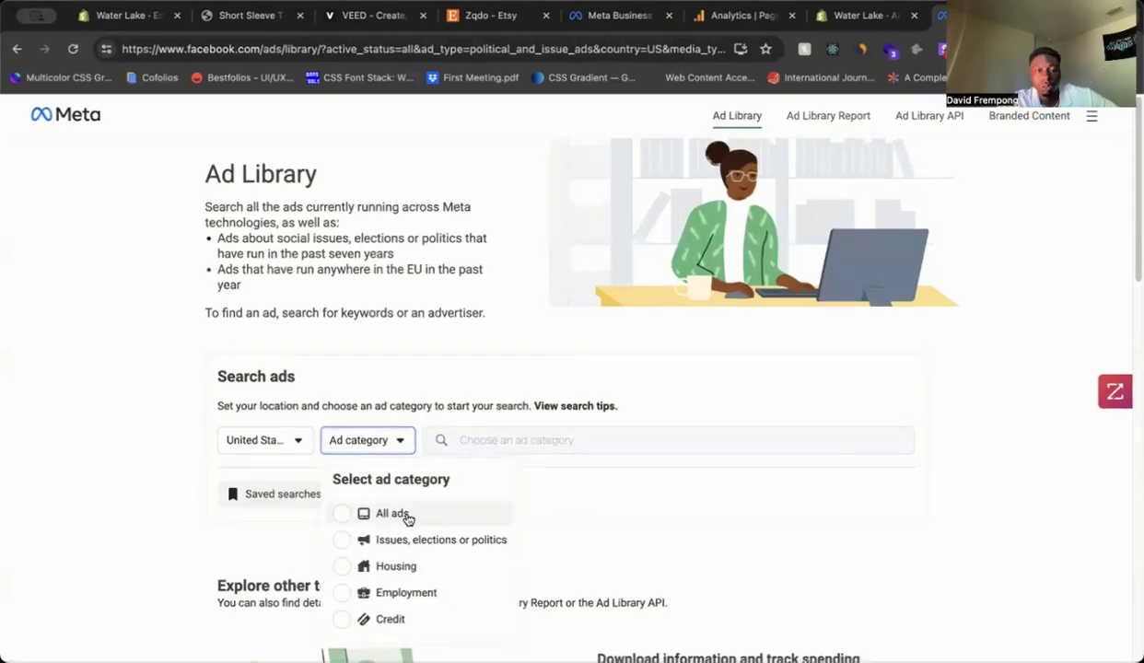
click(409, 516)
click(514, 439)
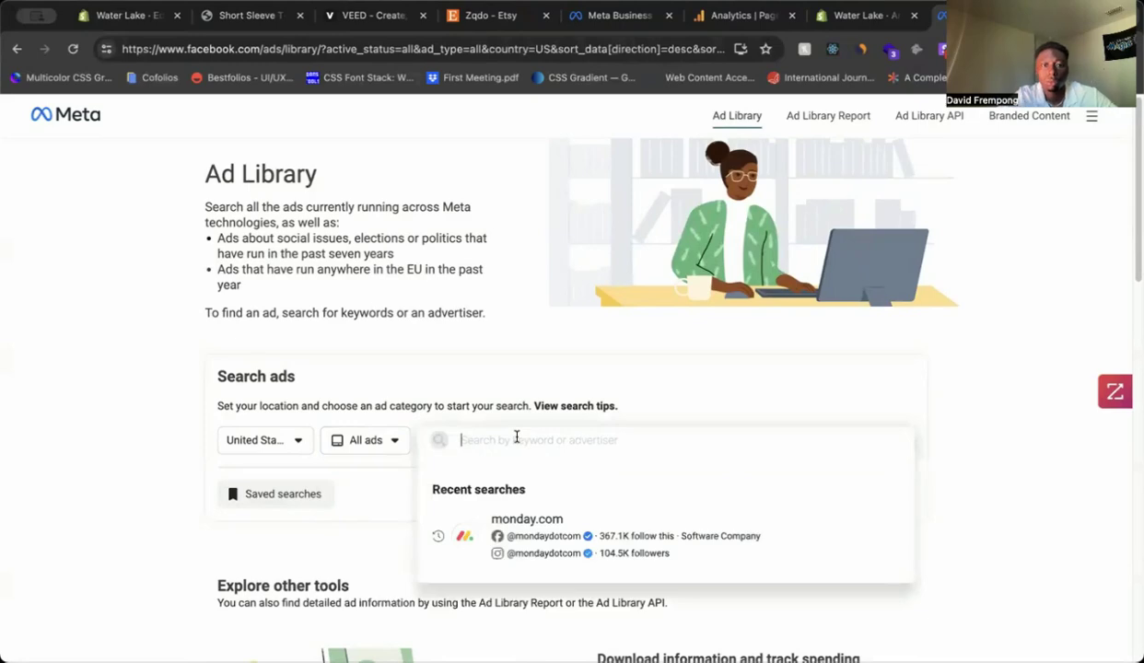
text(Nike)
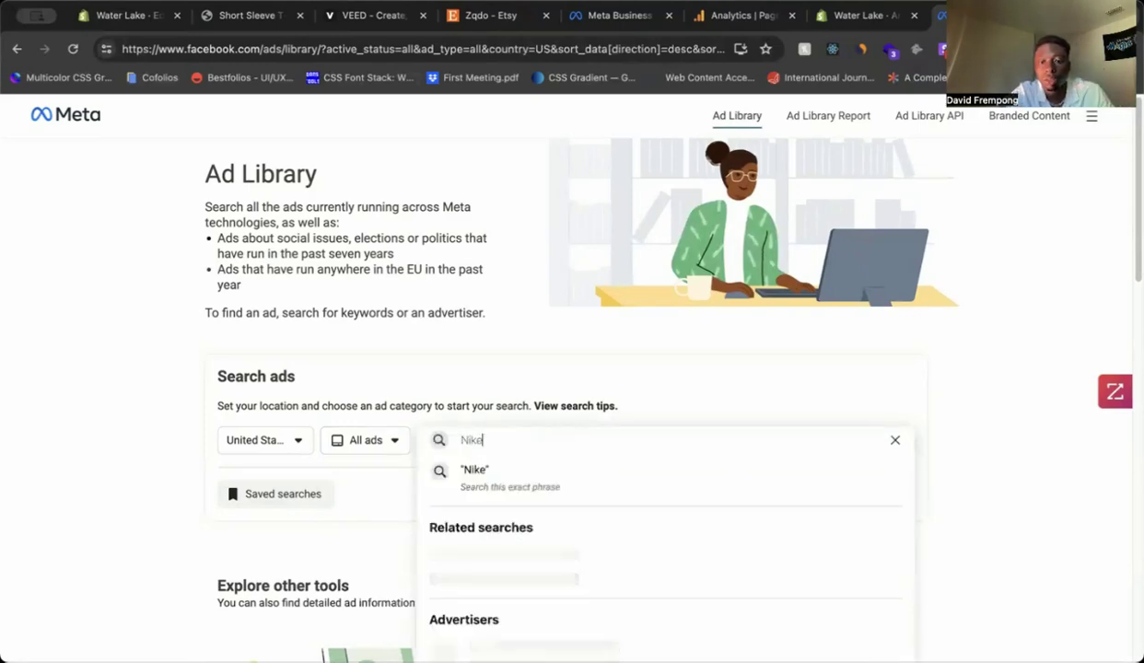
key(Return)
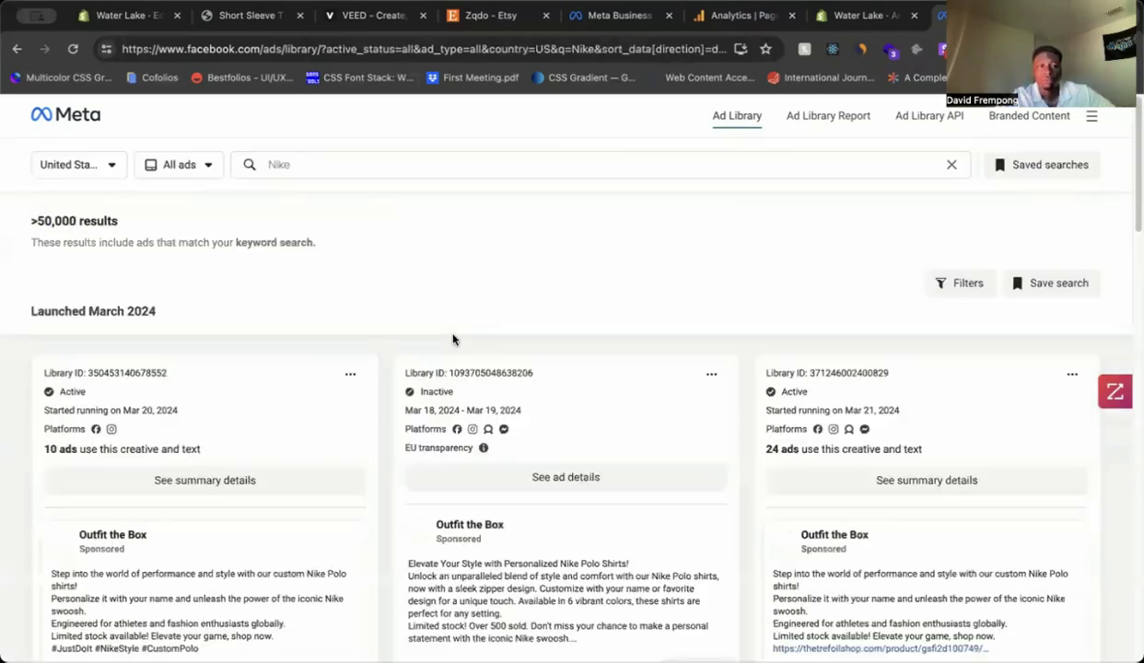
Step: Look over the first Nike ad results and their creatives
scroll(451, 332, down, 4)
scroll(447, 324, down, 3)
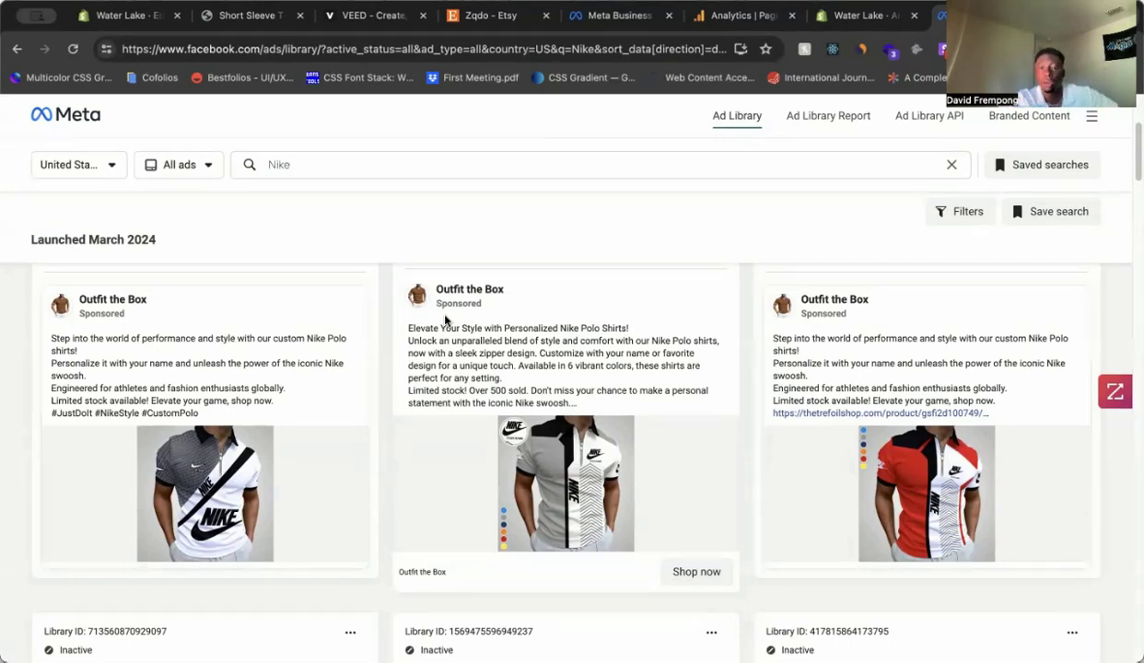
scroll(445, 319, up, 3)
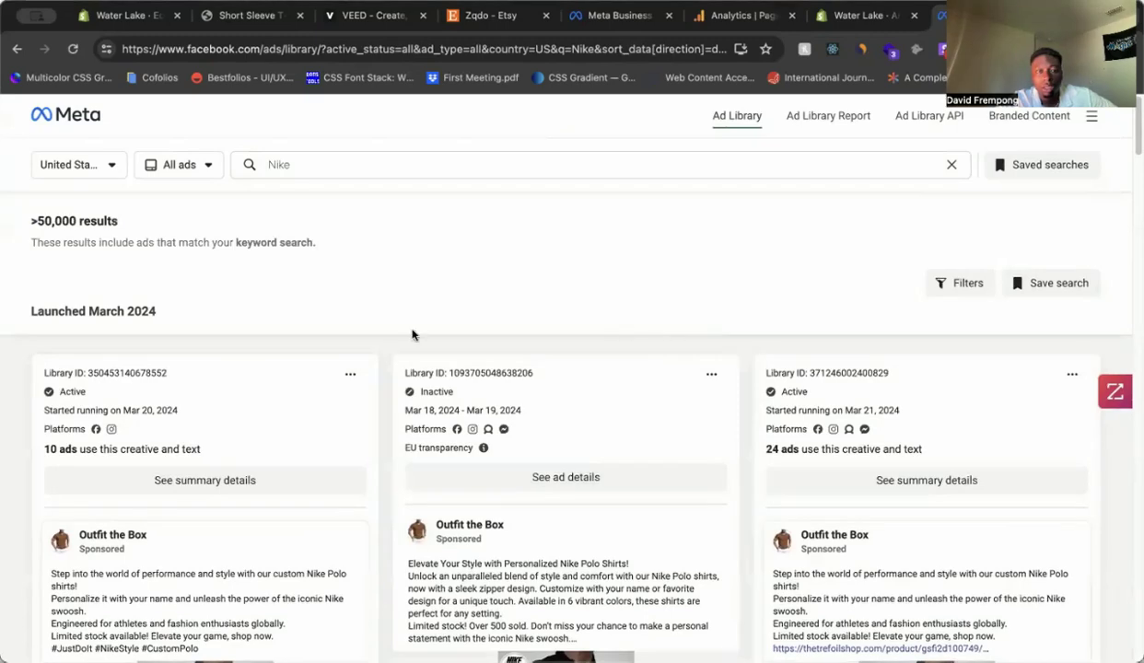
Step: Review the filter options for the Nike ad results, including platform, media type, active status and impression dates, without applying any
click(956, 284)
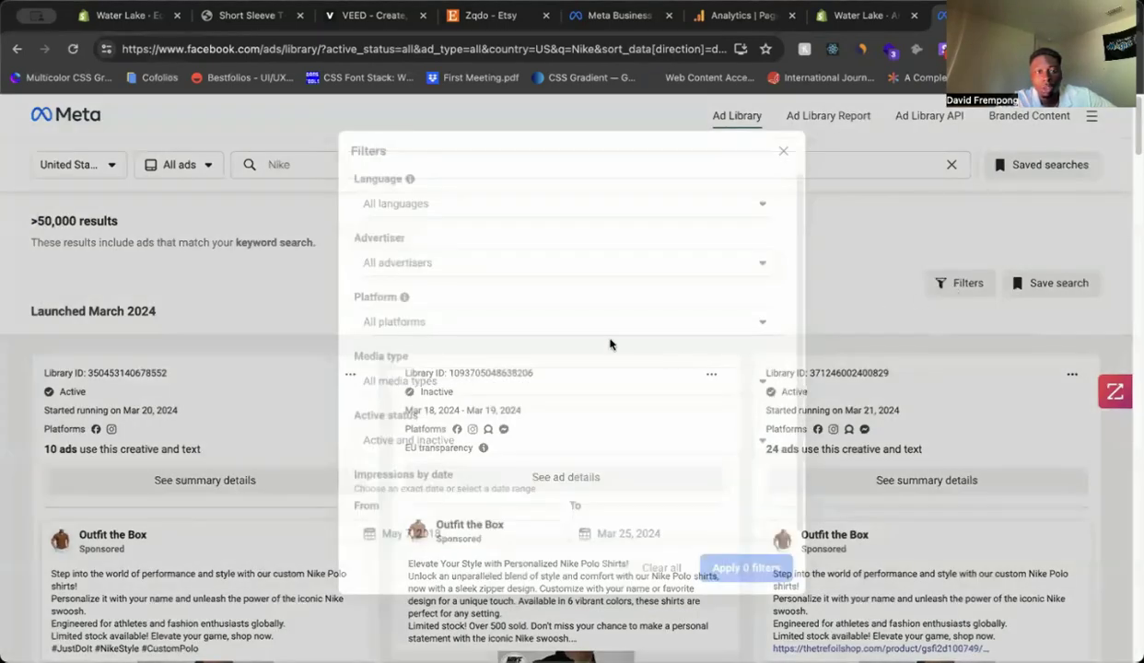
scroll(605, 344, down, 1)
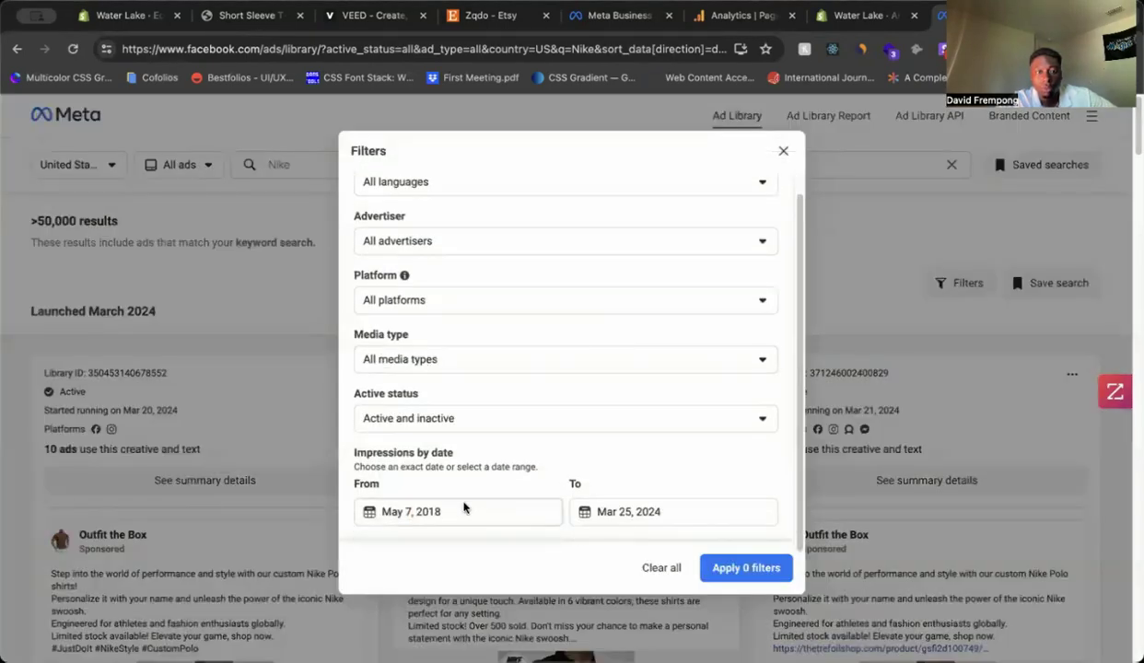
scroll(555, 433, up, 1)
scroll(555, 435, down, 1)
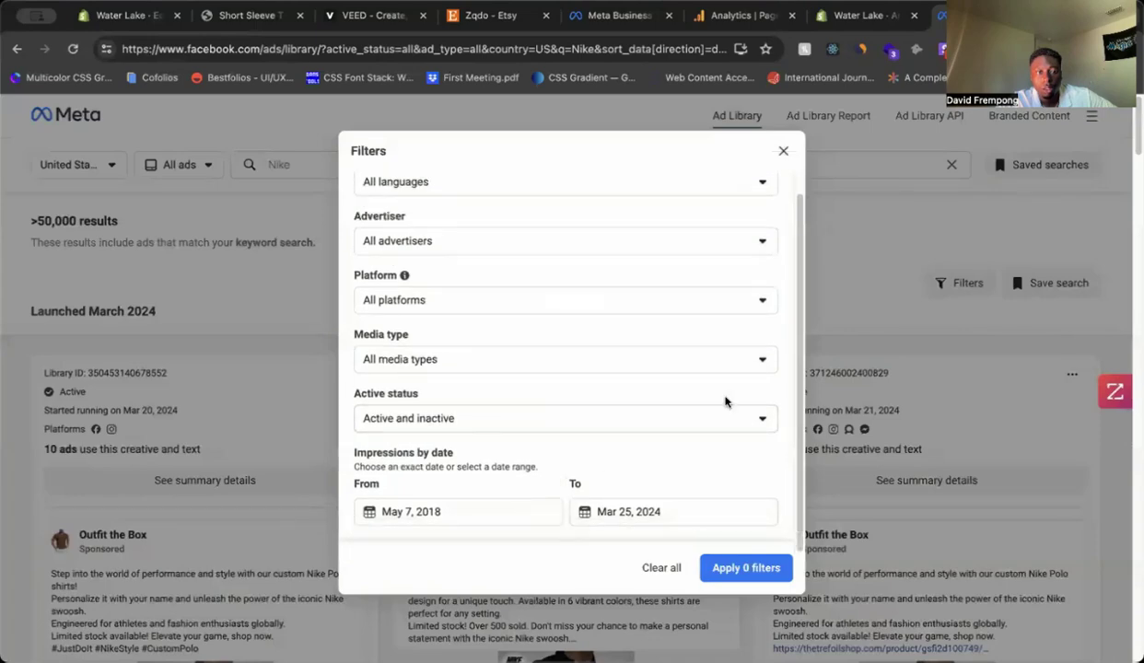
click(783, 150)
scroll(636, 304, down, 5)
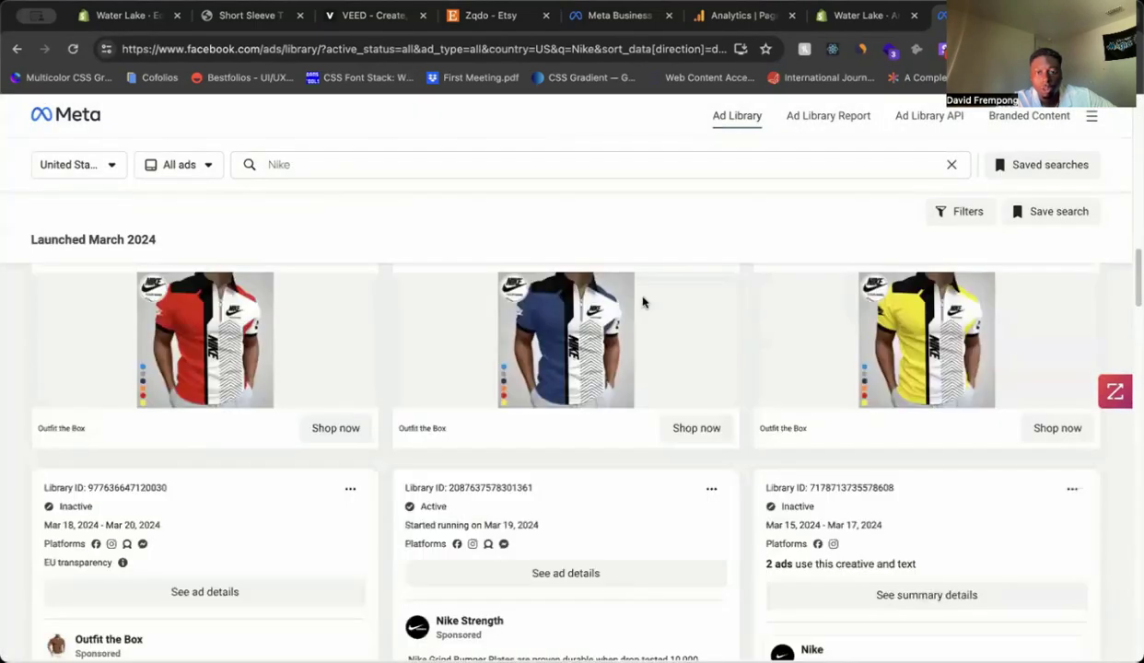
scroll(642, 300, up, 10)
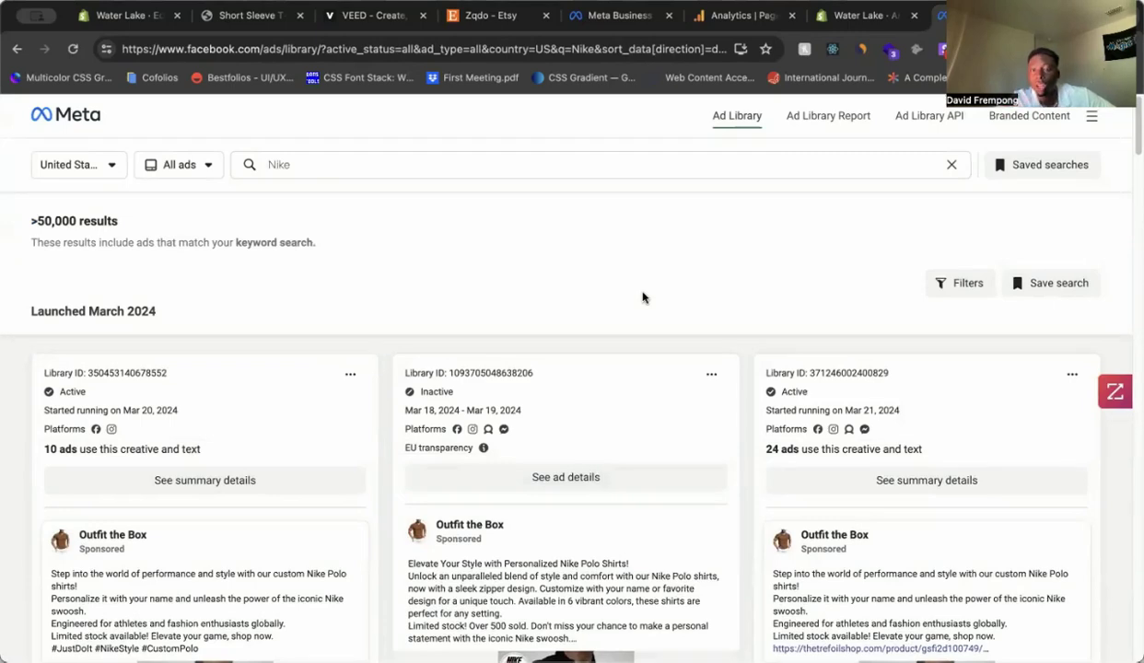
click(962, 283)
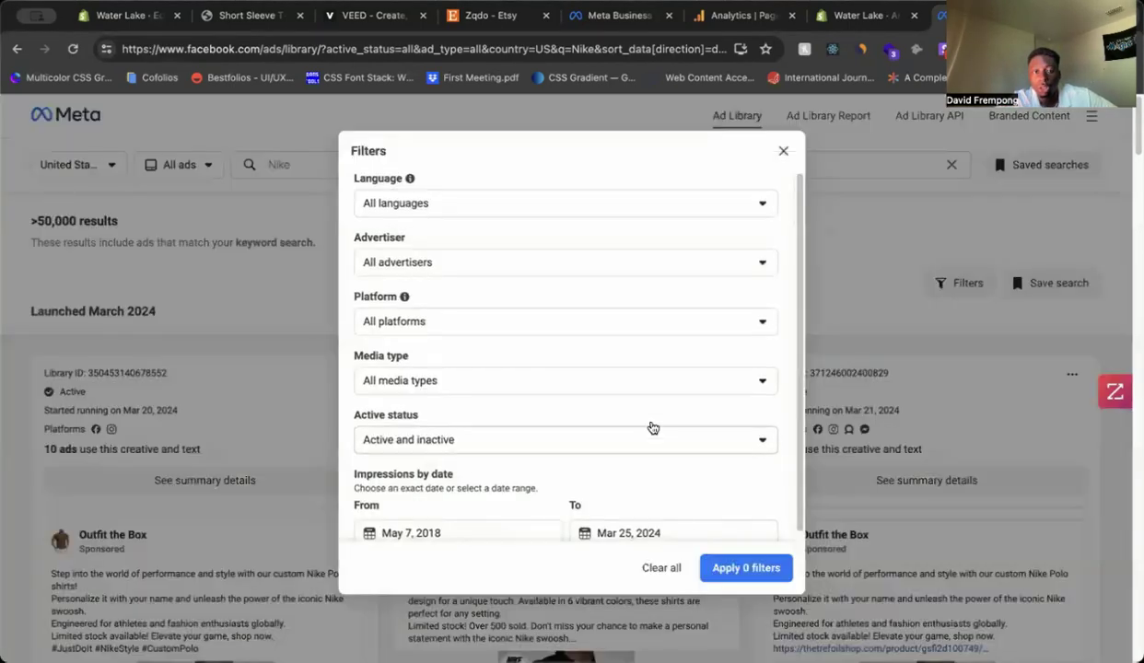
scroll(677, 470, down, 1)
Step: Browse the Nike search results to find ads run by Nike's own advertiser account
scroll(640, 544, down, 20)
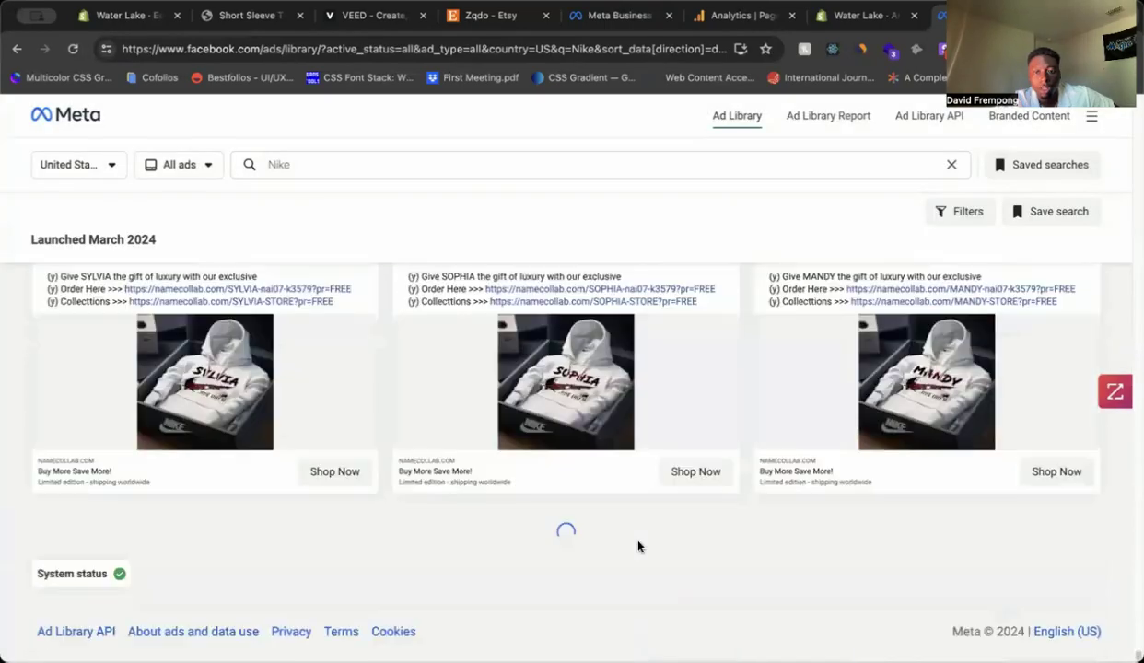
scroll(639, 546, down, 10)
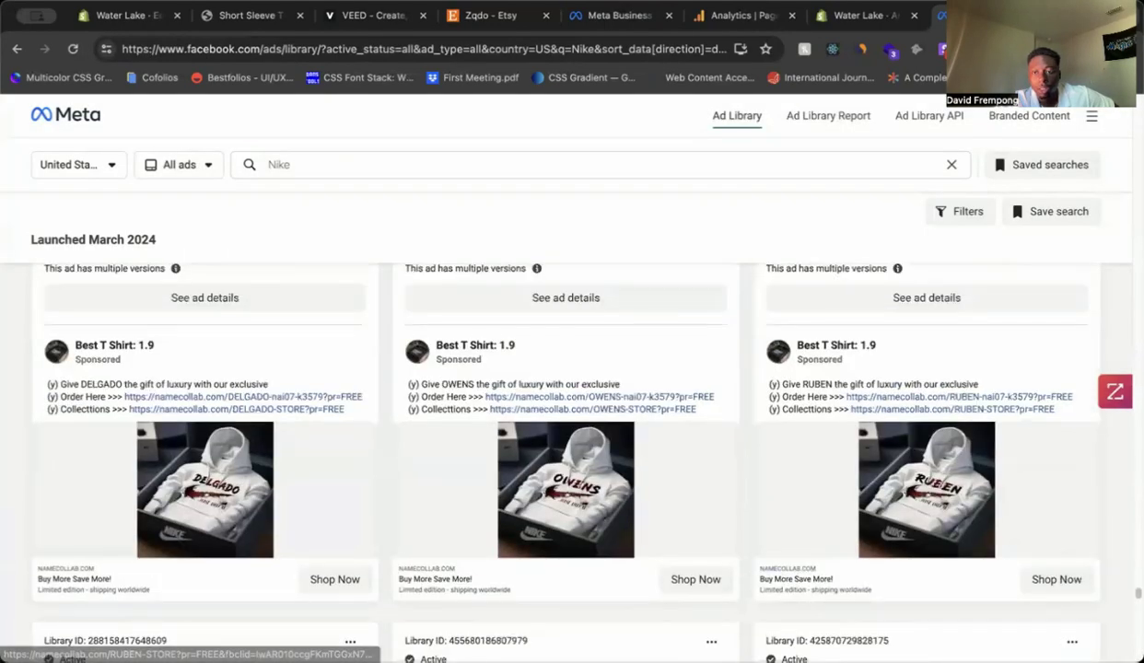
drag(1139, 594, 1139, 188)
scroll(997, 350, down, 2)
scroll(995, 350, up, 1)
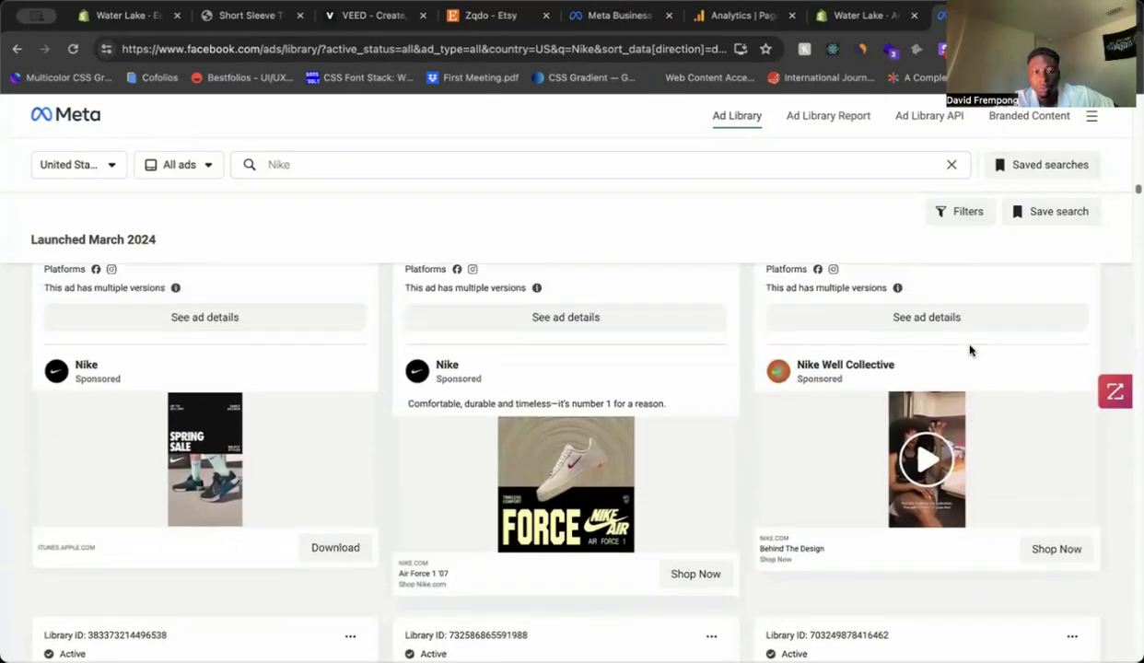
scroll(995, 343, up, 1)
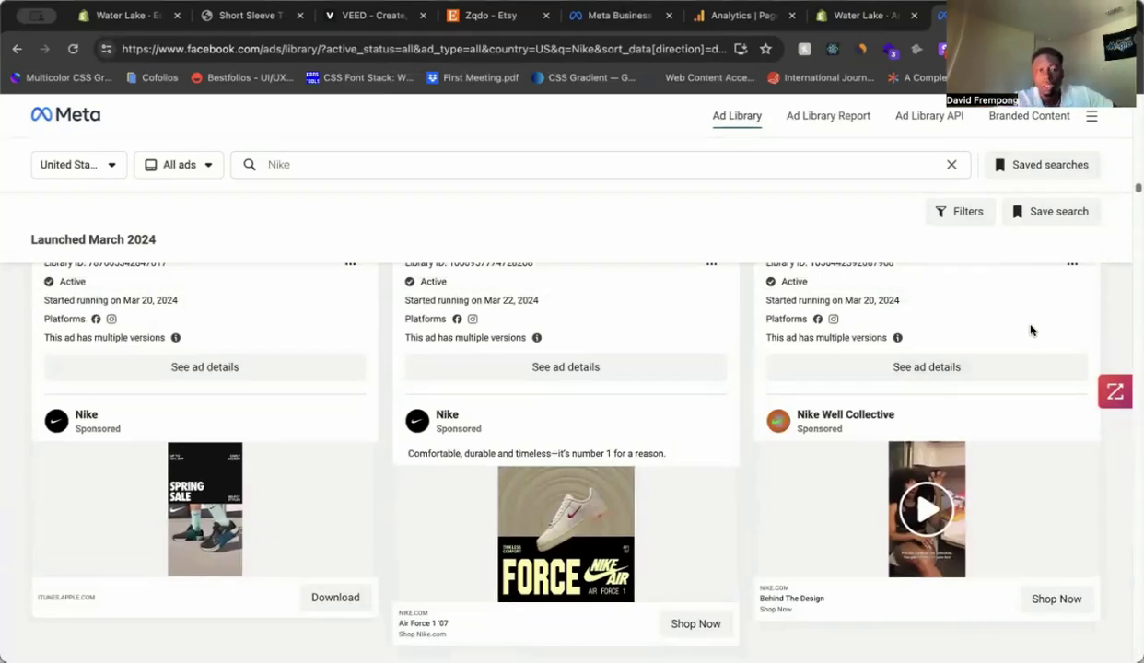
scroll(604, 385, up, 1)
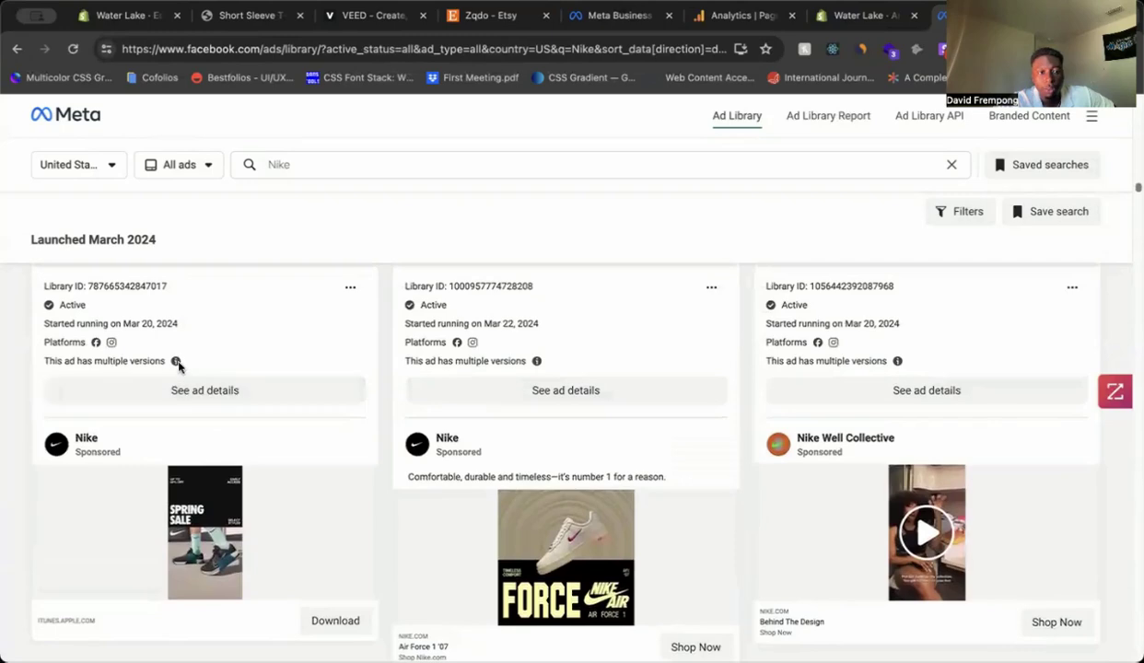
Step: Open the details of Nike's Spring Sale ad and examine its creative, download link, ad versions and advertiser information
click(175, 391)
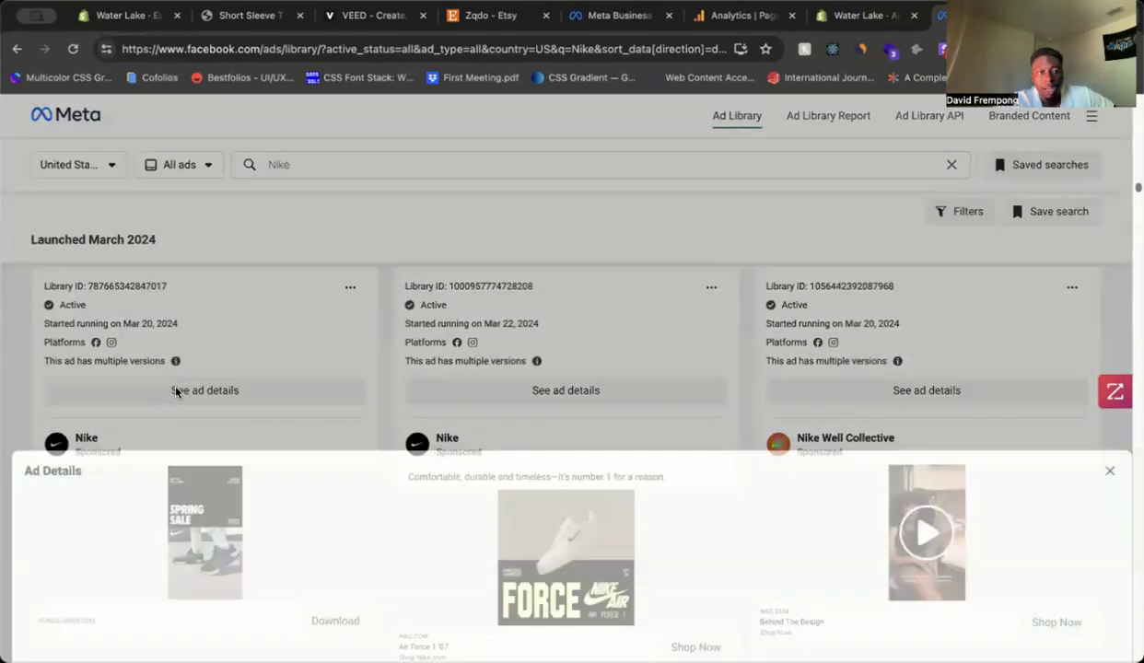
click(604, 211)
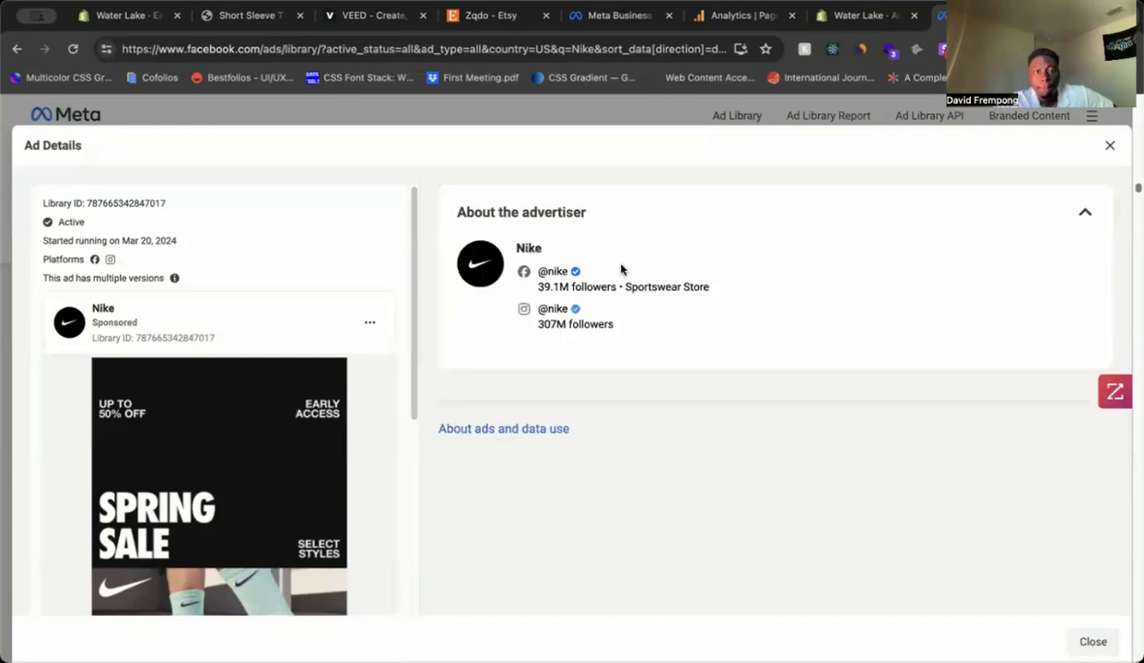
scroll(291, 350, down, 4)
scroll(291, 350, up, 4)
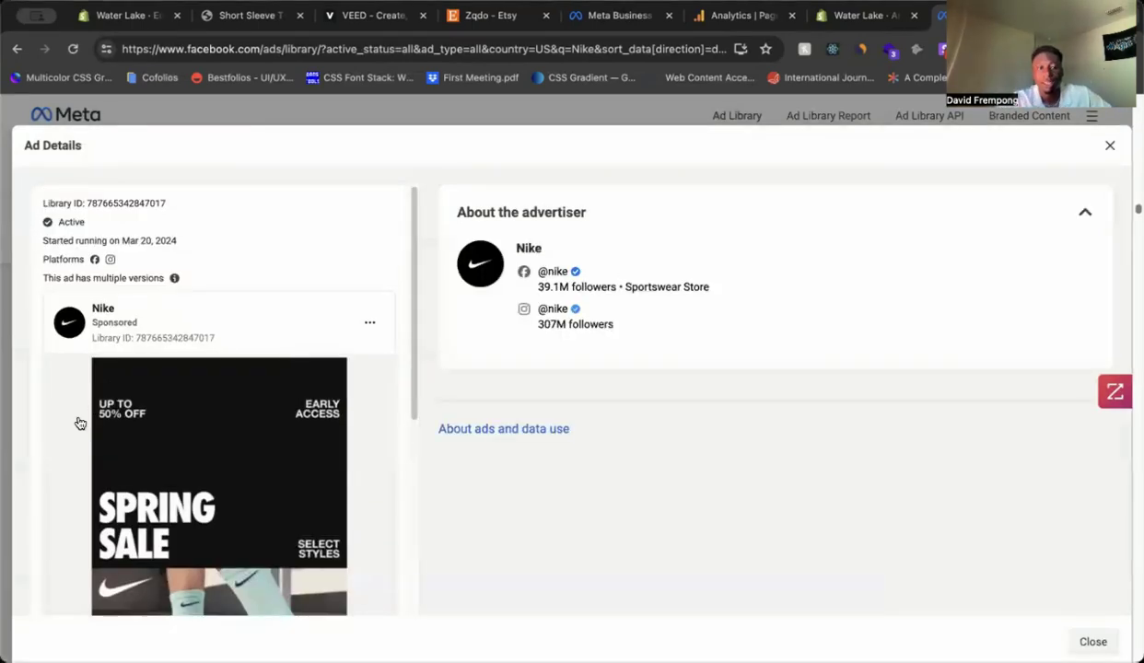
scroll(232, 382, down, 3)
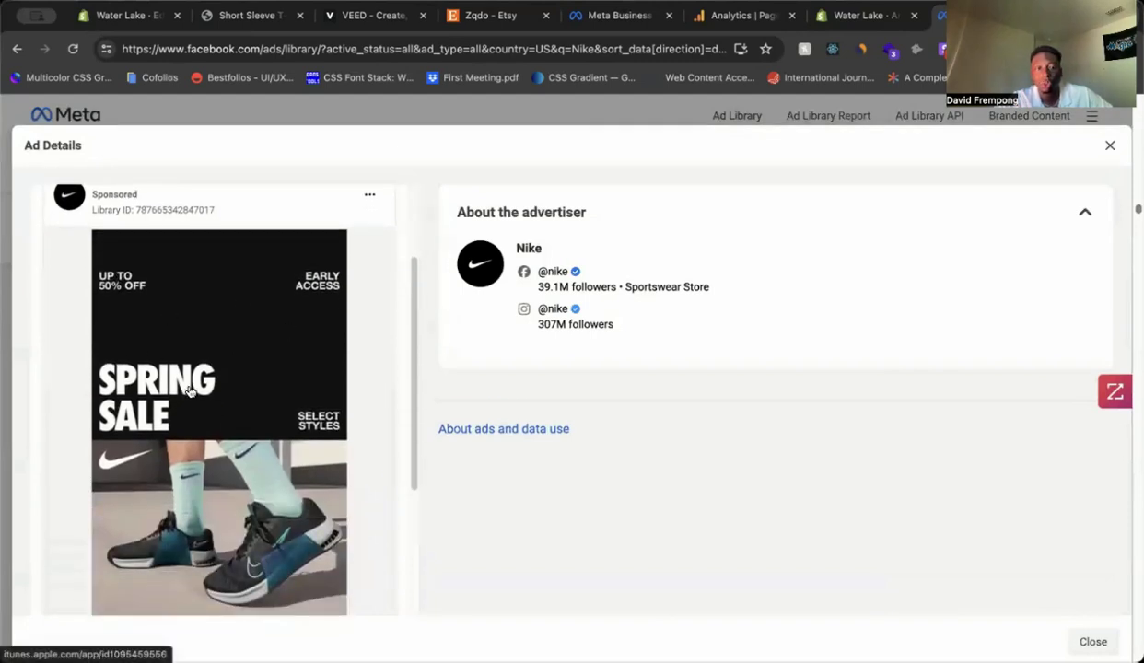
scroll(190, 390, down, 2)
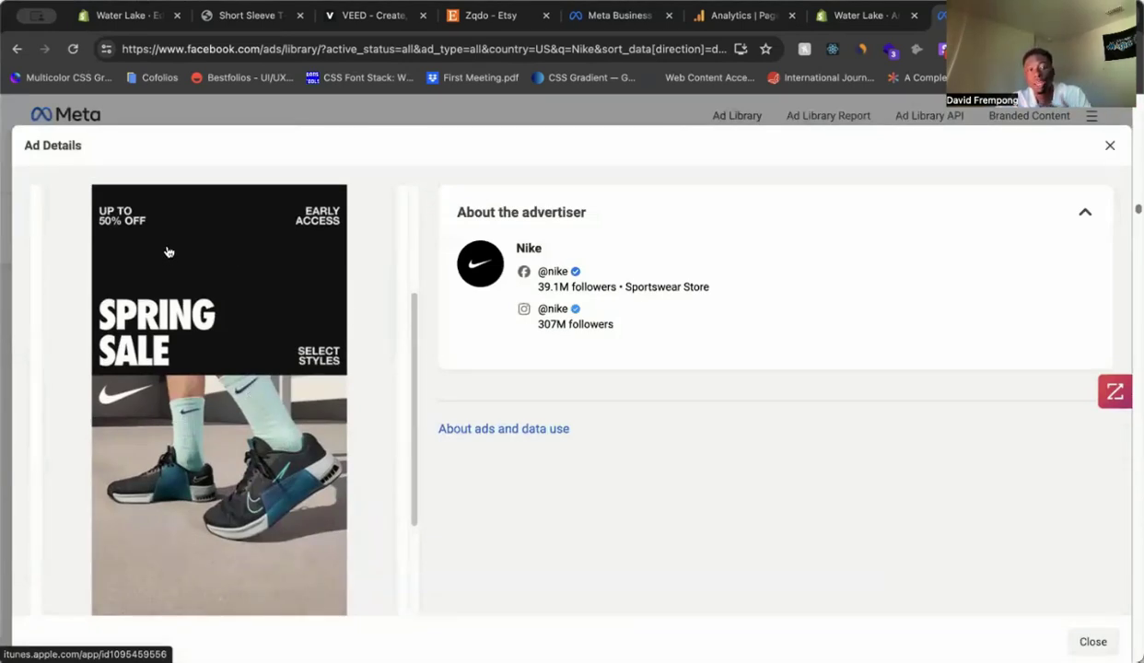
scroll(189, 284, down, 3)
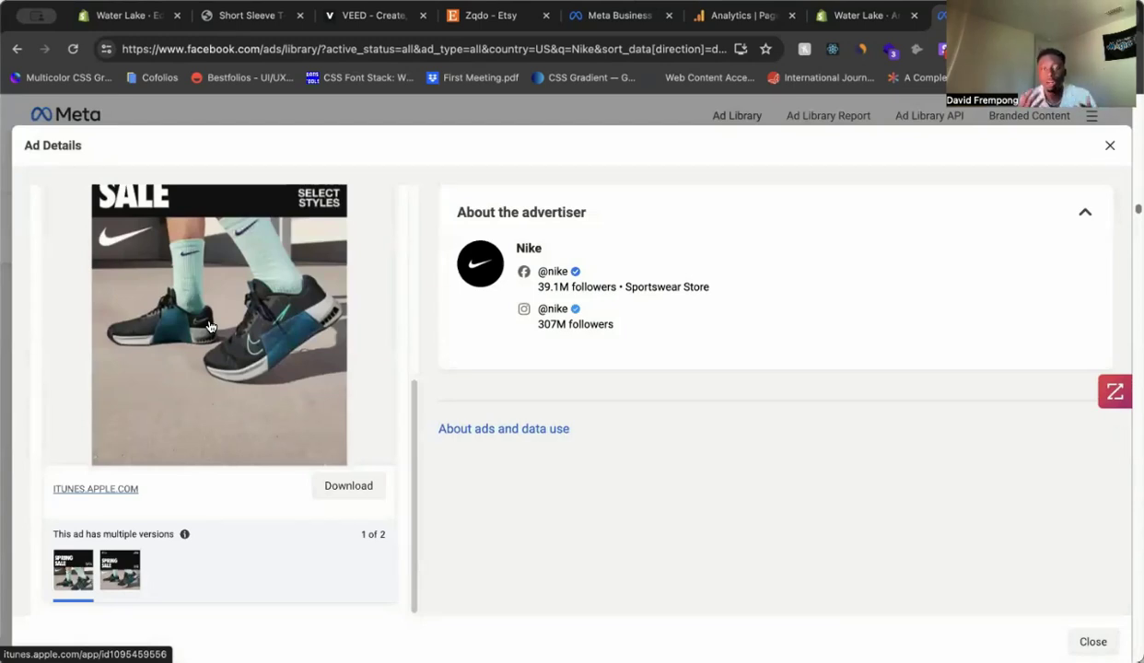
scroll(210, 327, up, 5)
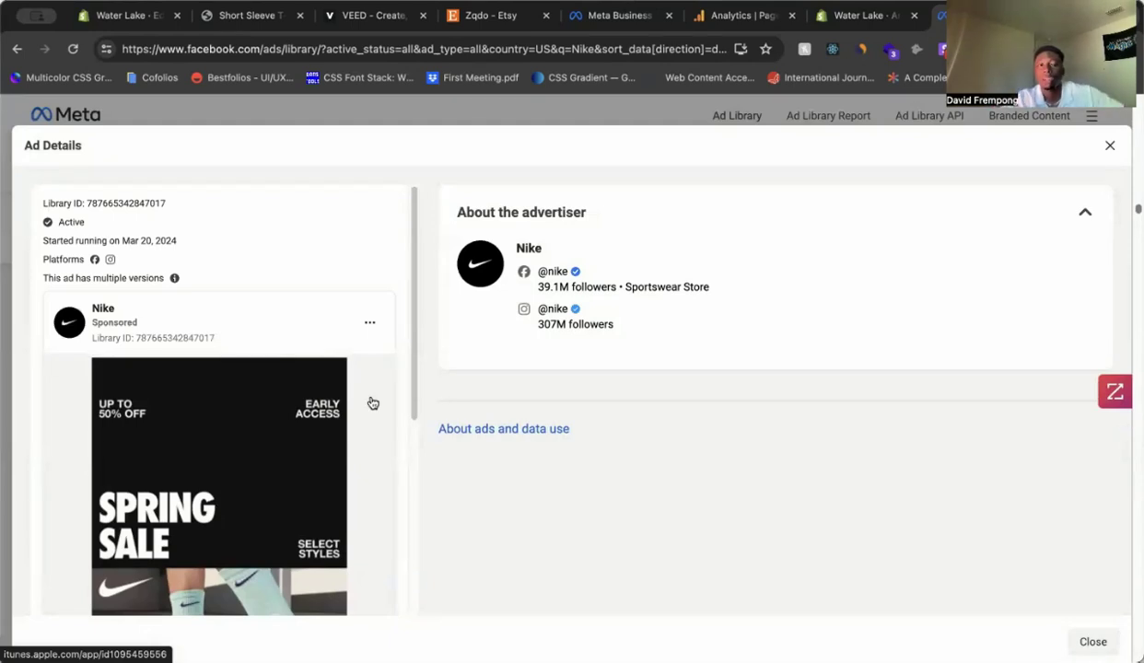
Step: Compare Nike's Spring Sale creative with the description and media of the draft ad in Meta Business Suite
scroll(309, 513, down, 1)
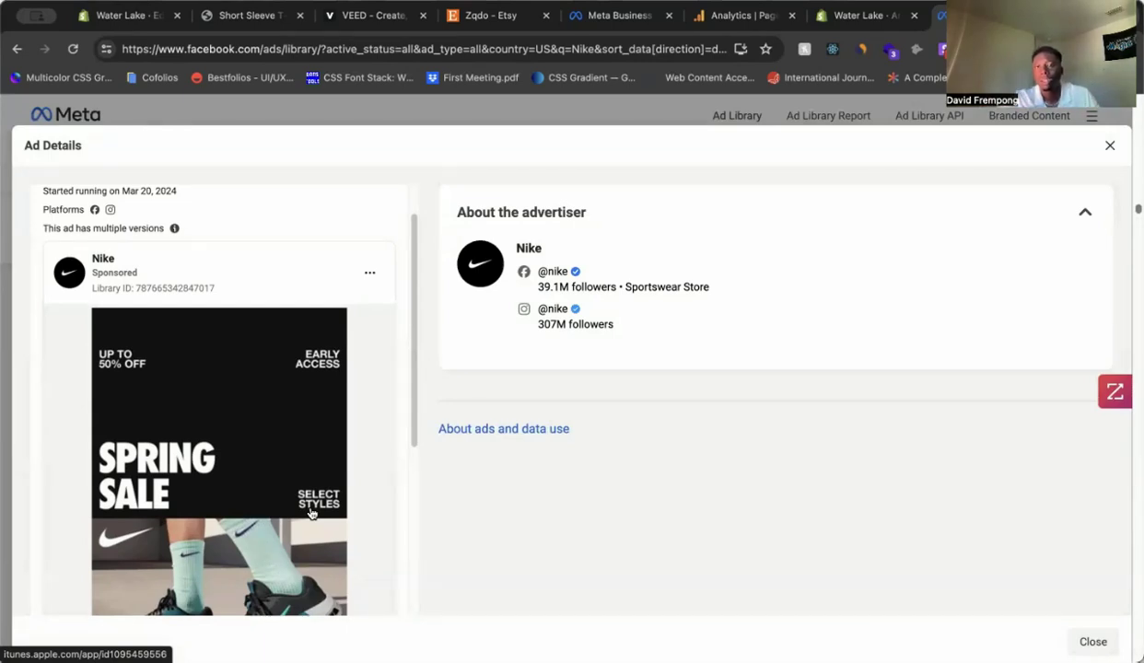
click(604, 24)
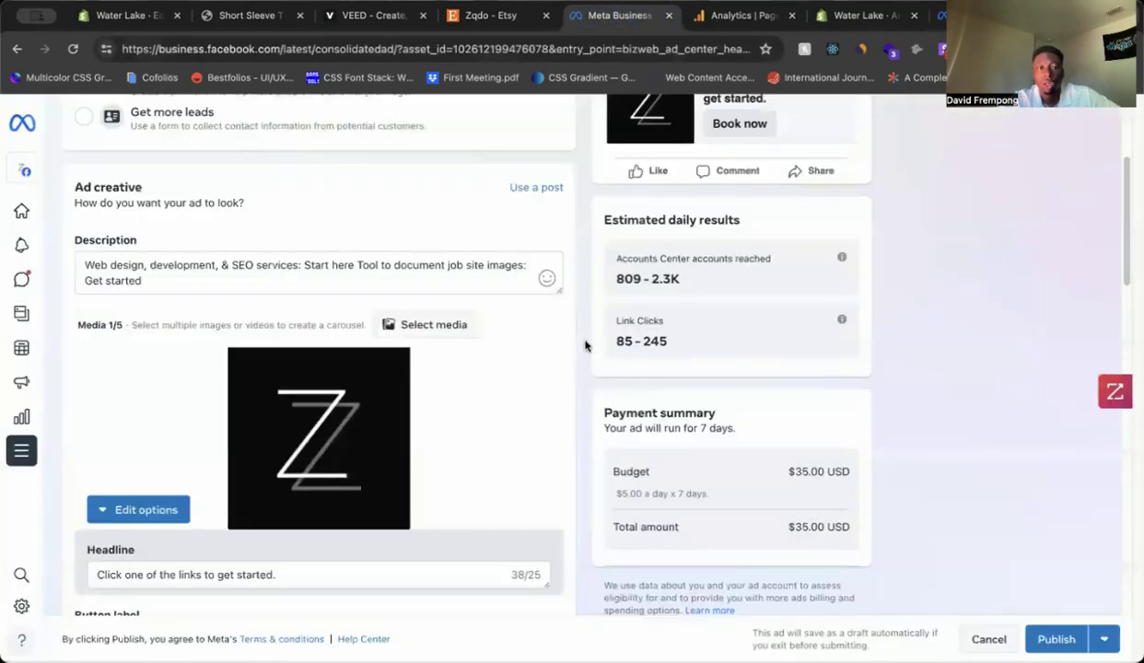
scroll(415, 396, down, 1)
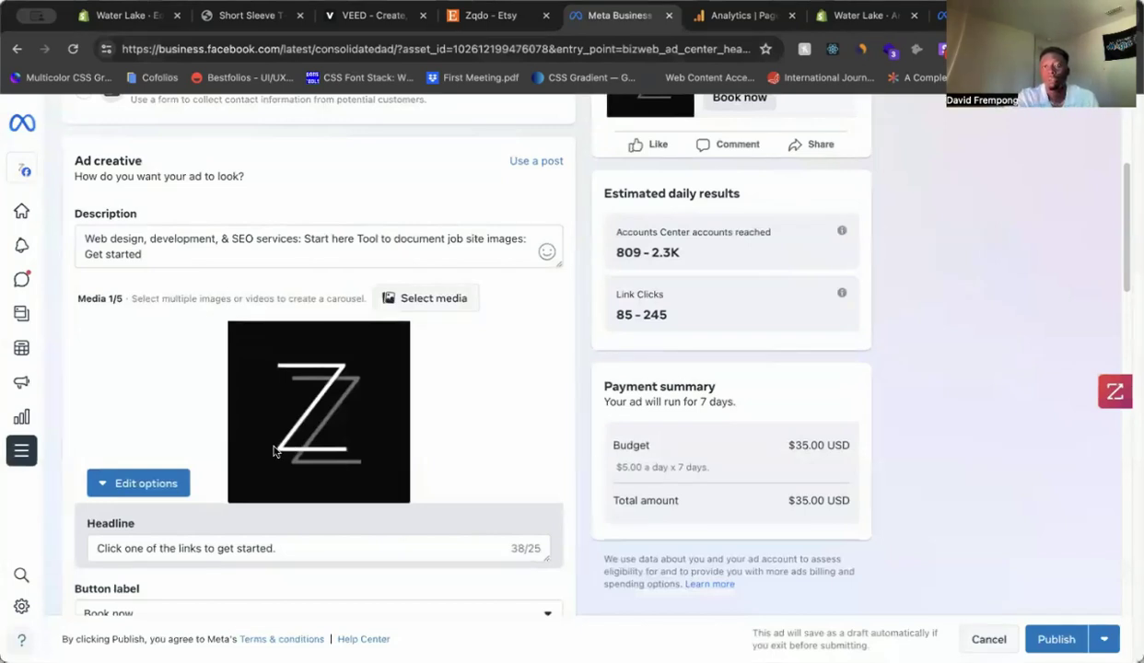
click(933, 16)
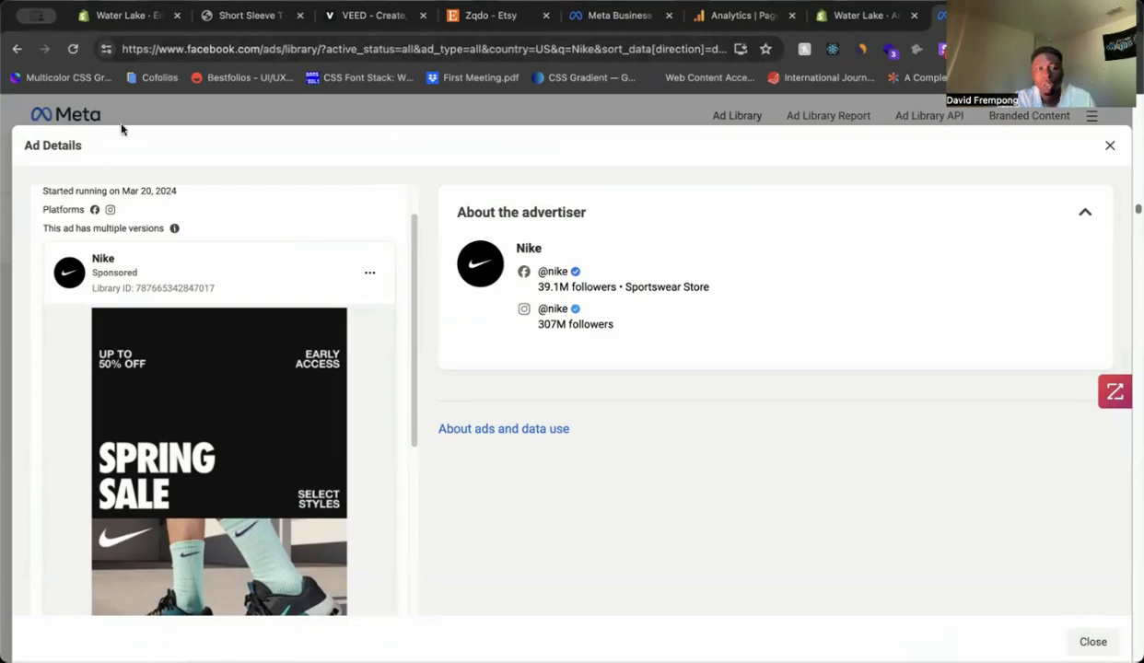
Step: Close the Spring Sale ad details and browse the Nike ads launched in March 2024 for creative ideas
key(Escape)
scroll(477, 300, down, 3)
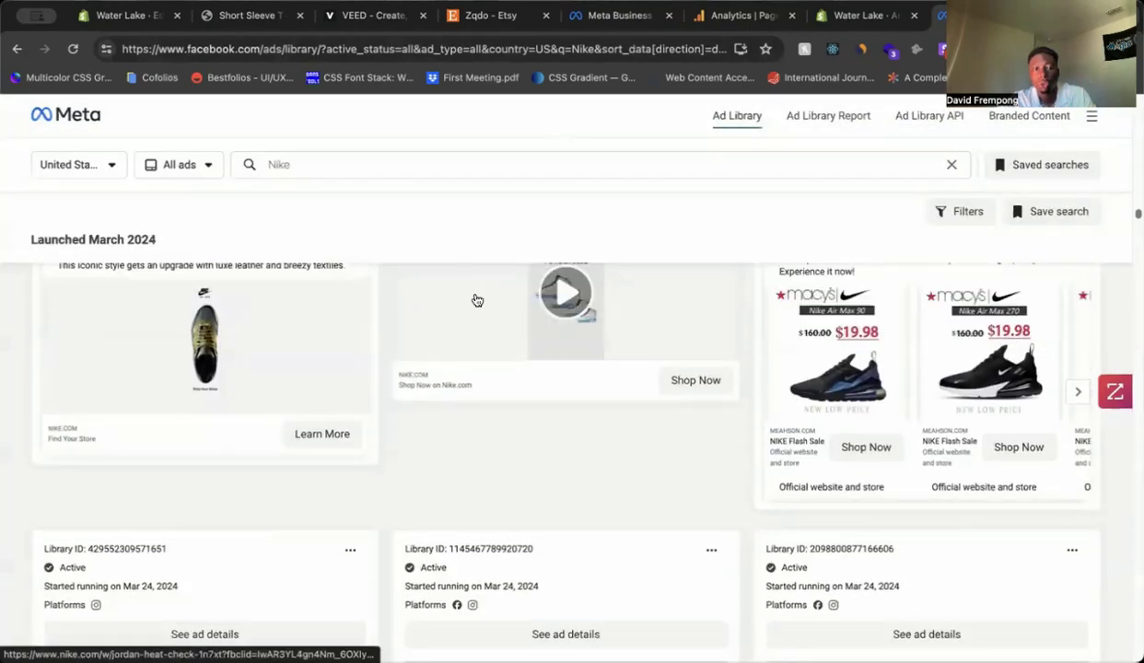
scroll(331, 288, up, 3)
scroll(360, 347, down, 8)
scroll(362, 319, up, 8)
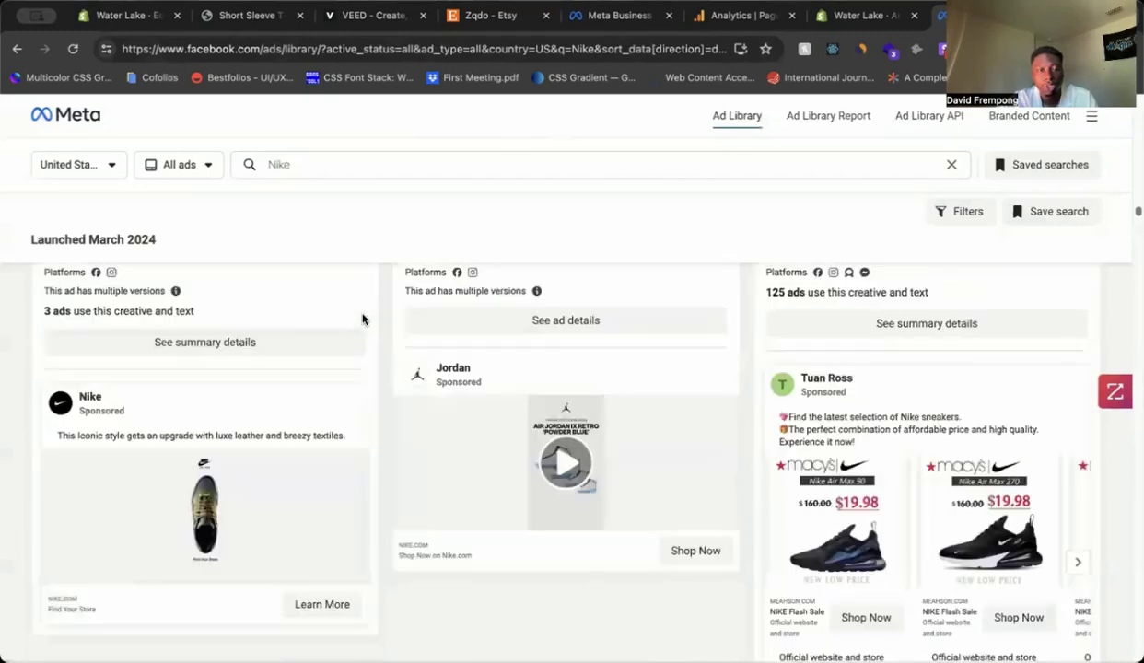
scroll(362, 320, down, 10)
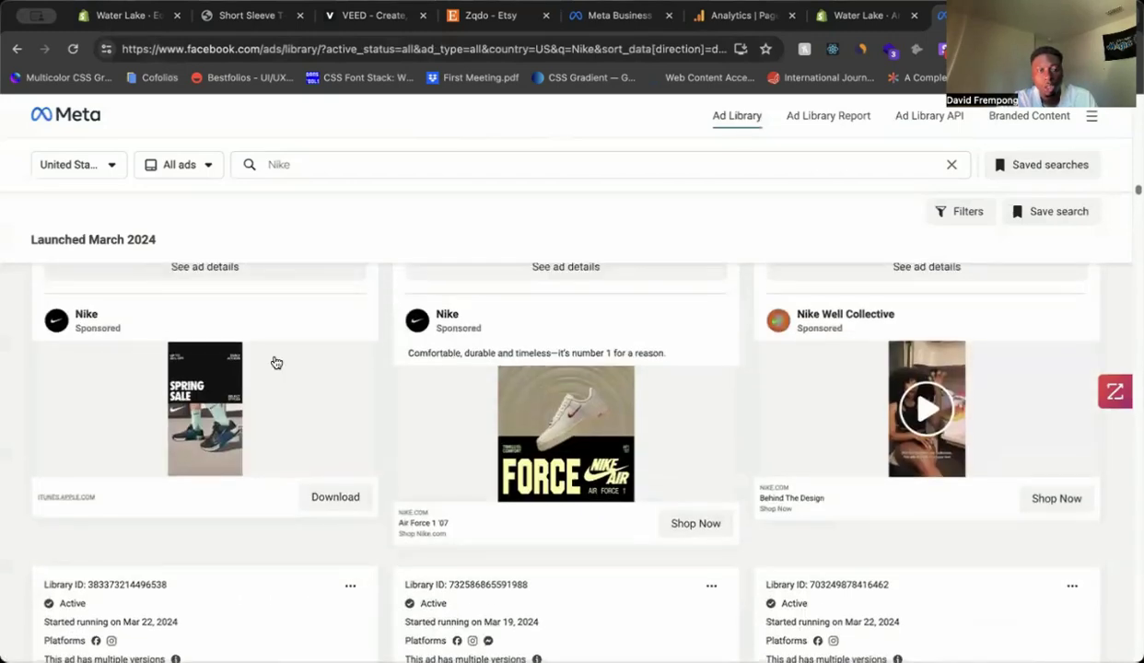
scroll(276, 362, up, 3)
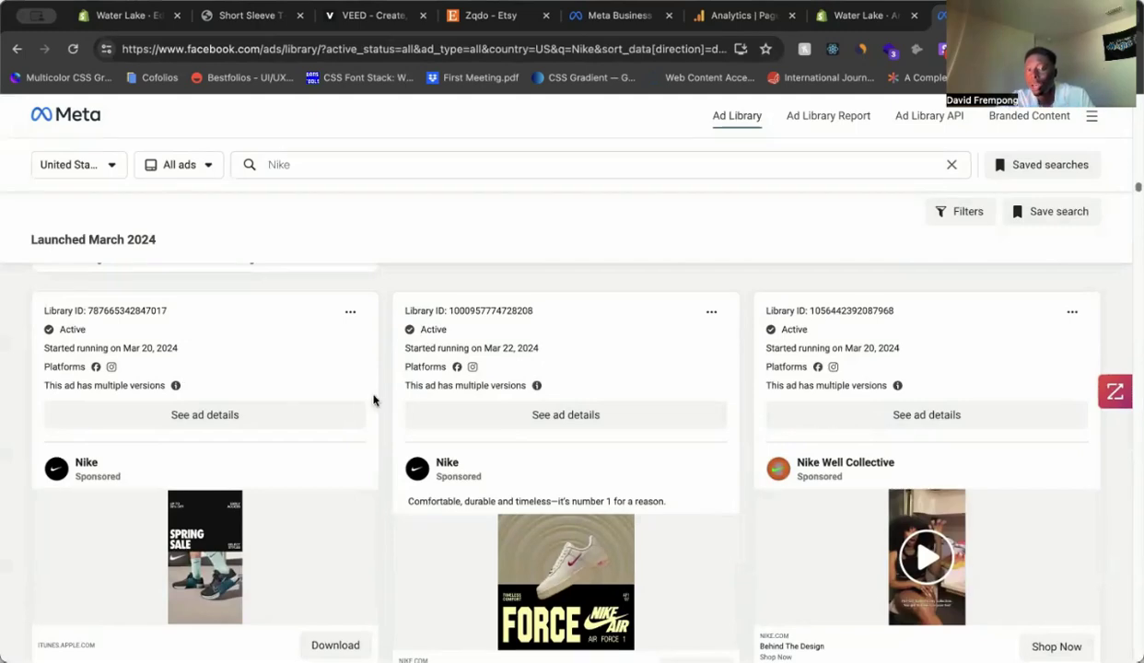
scroll(354, 382, up, 3)
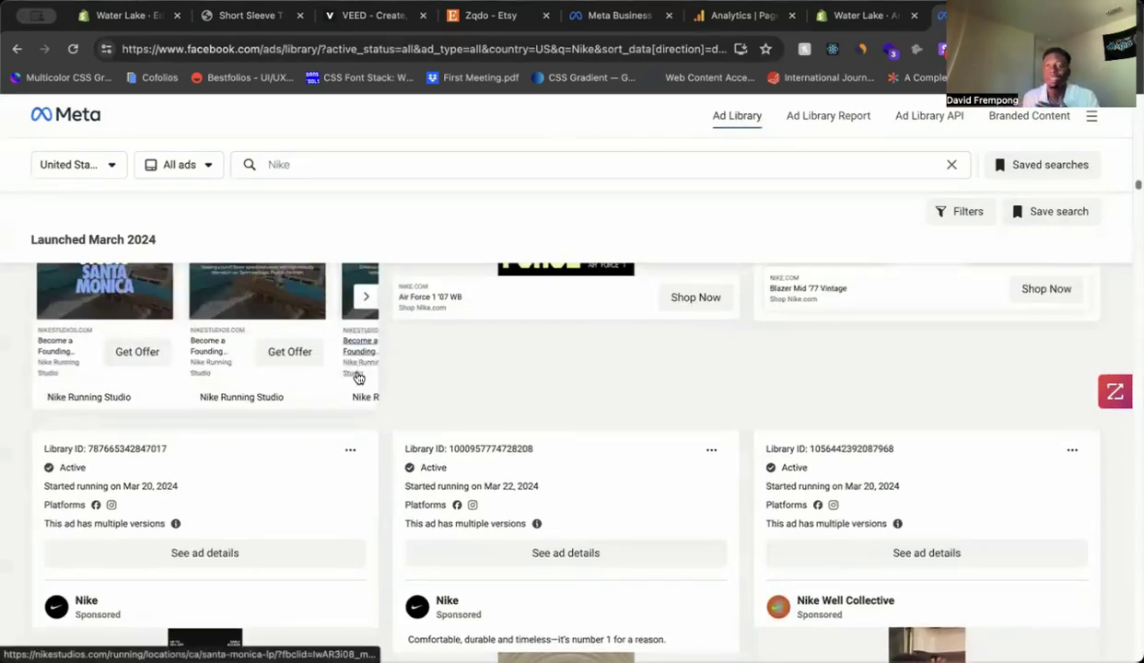
Step: Switch to the draft ad in Meta Business Suite and review its media, headline, button label and website URL
click(622, 15)
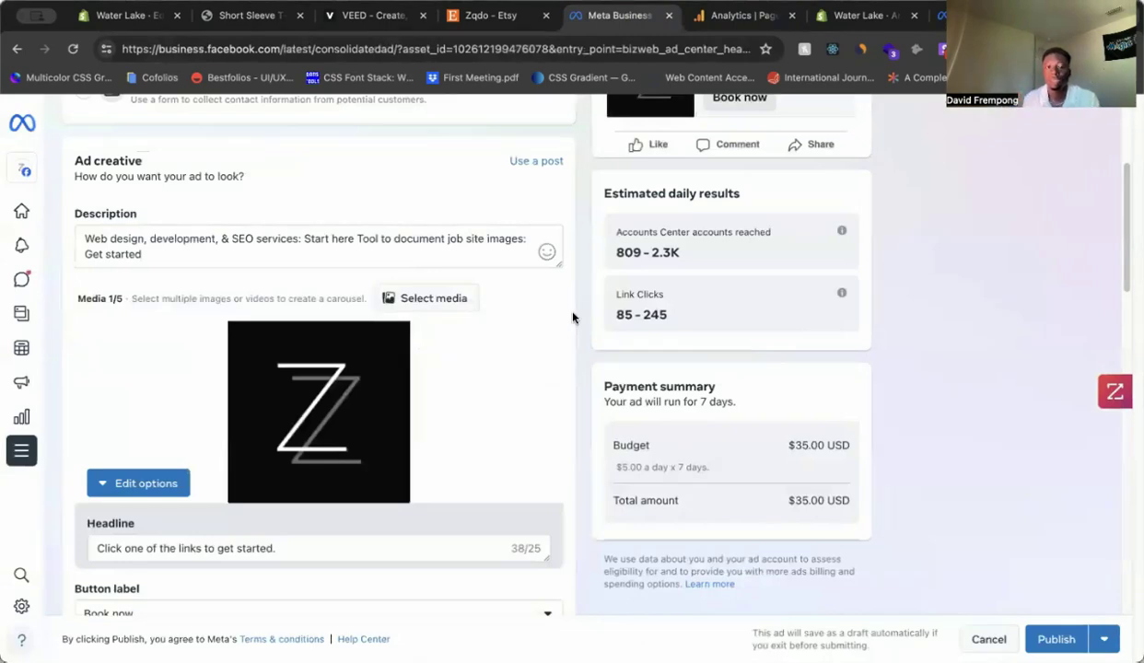
scroll(572, 318, down, 3)
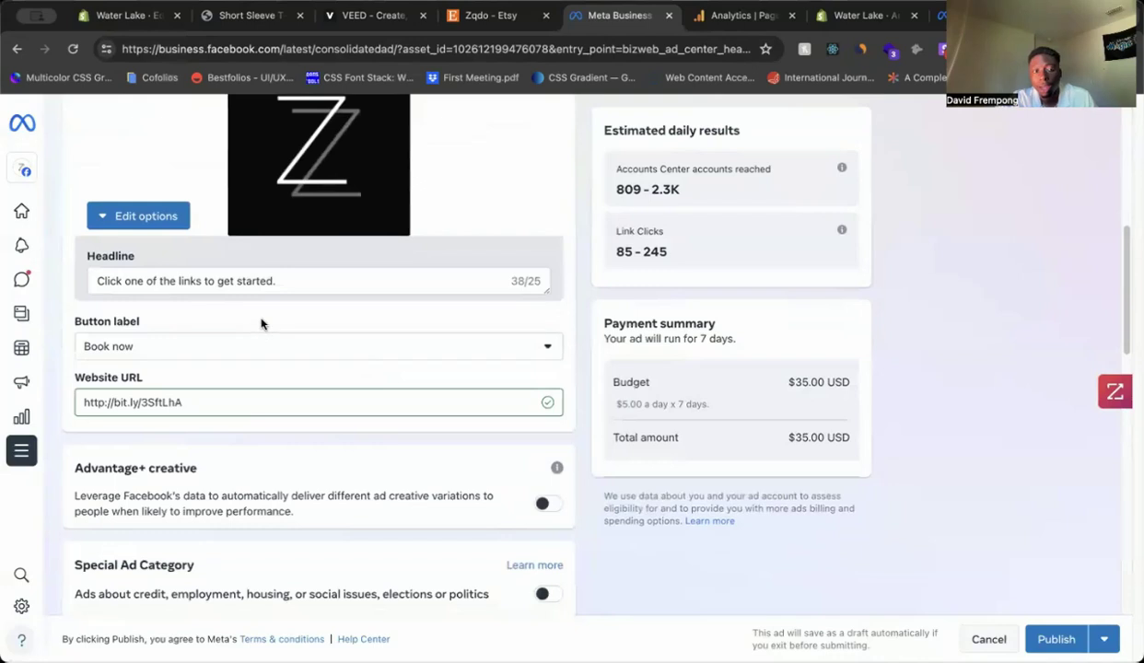
click(293, 270)
scroll(348, 290, up, 1)
scroll(348, 290, up, 1)
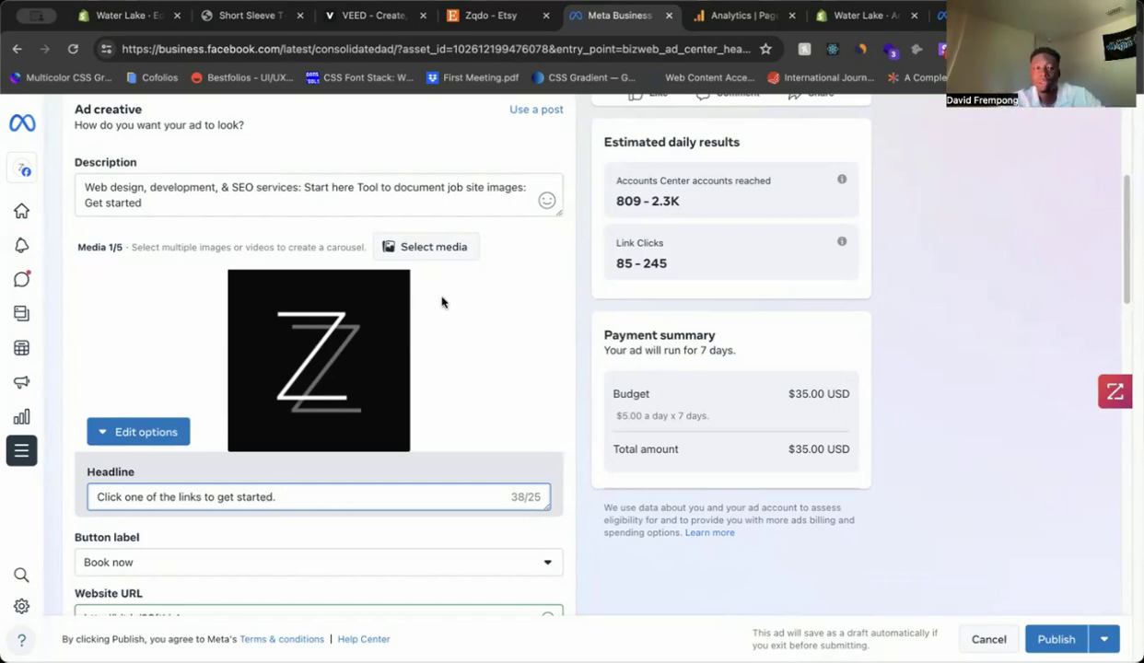
scroll(315, 455, down, 2)
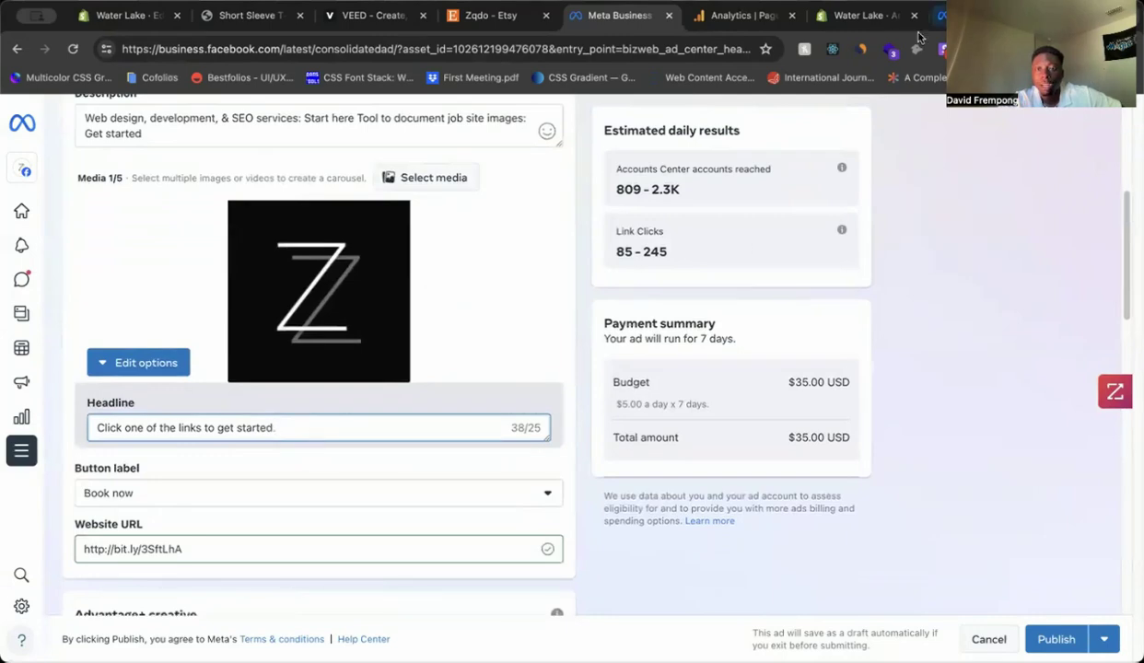
Step: Move the Ad Library browser tab directly after the Meta Business Suite tab and return to Nike's Spring Sale ad in the results
drag(941, 18, 751, 22)
scroll(387, 403, down, 2)
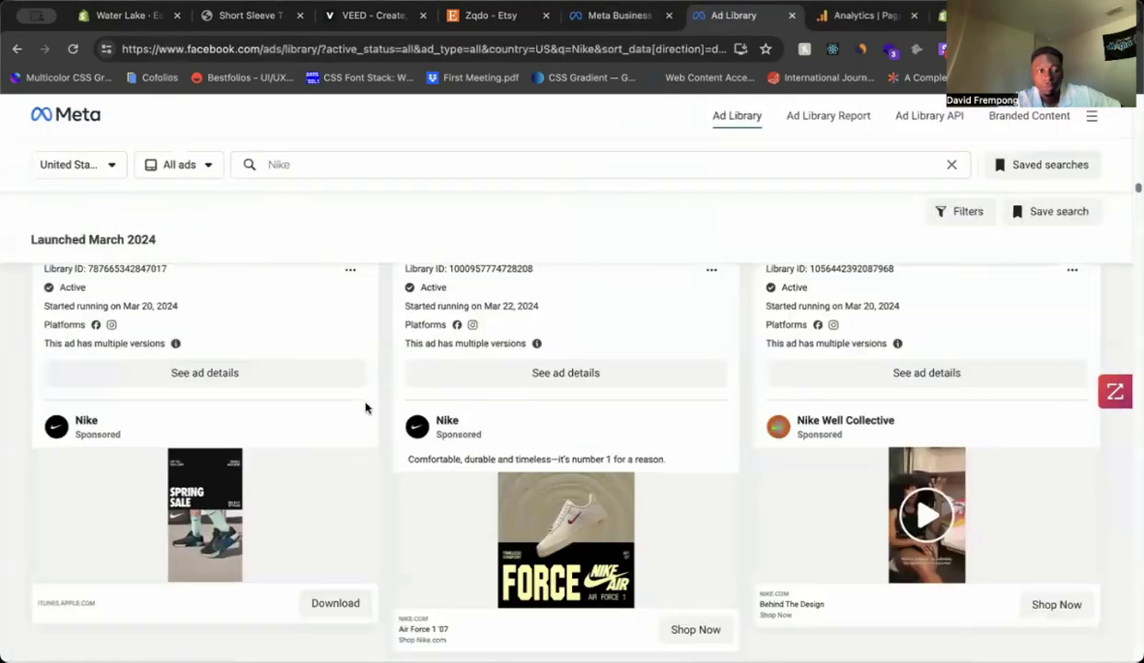
click(279, 449)
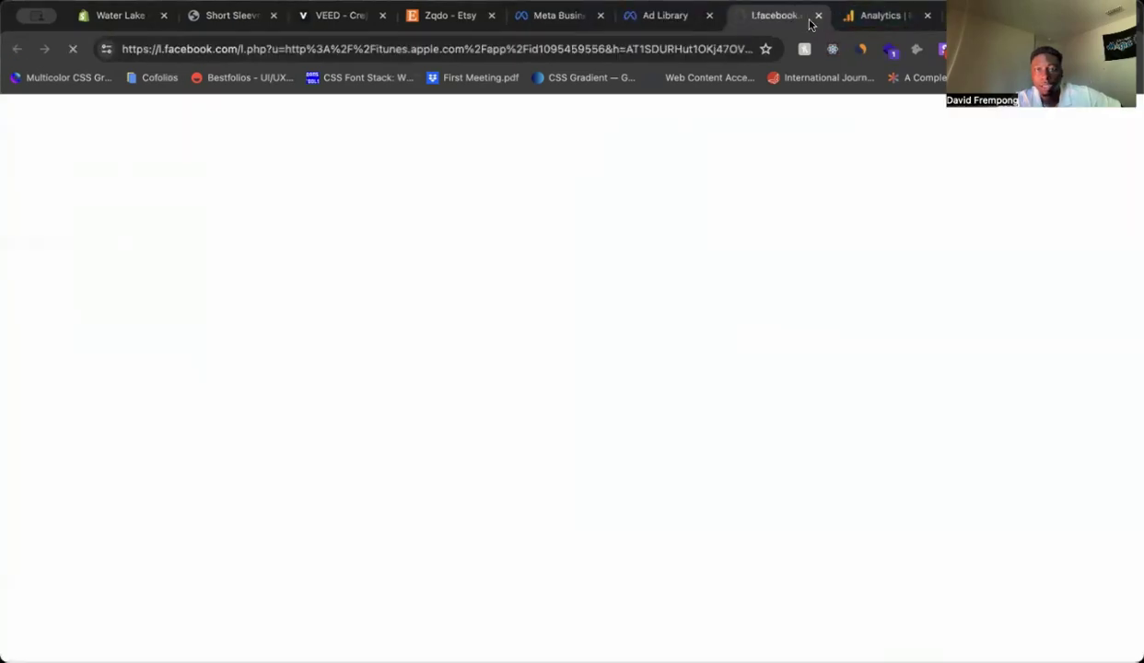
click(818, 16)
scroll(238, 365, up, 1)
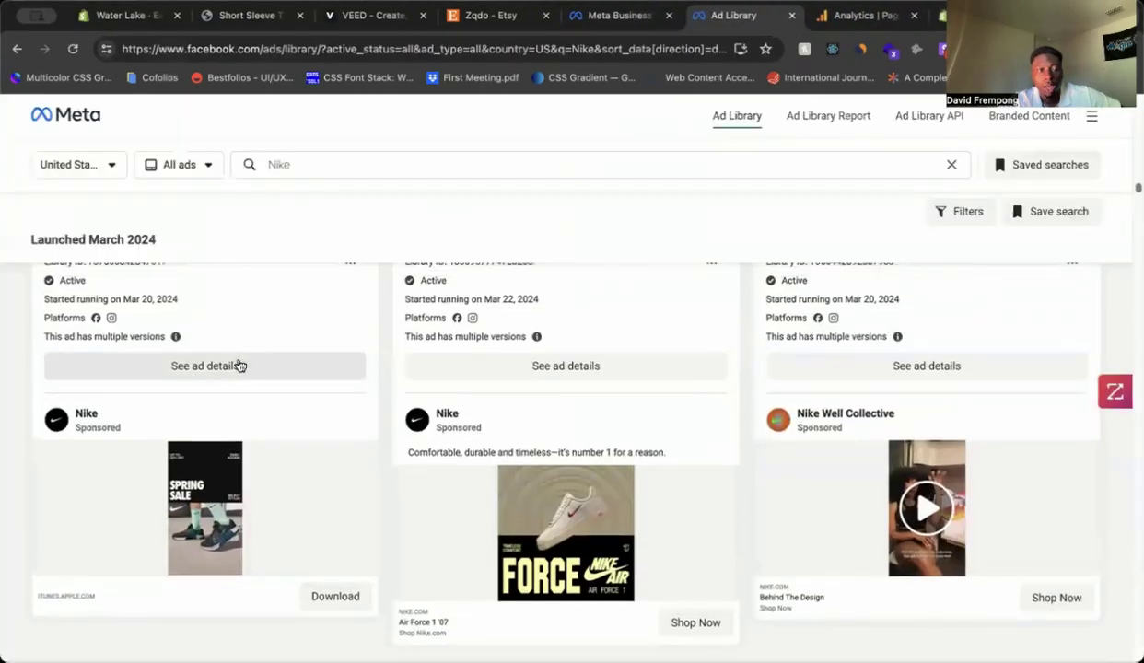
Step: Open the Spring Sale ad's details and examine its second version, including the promotional text above the image
click(238, 366)
scroll(241, 373, down, 3)
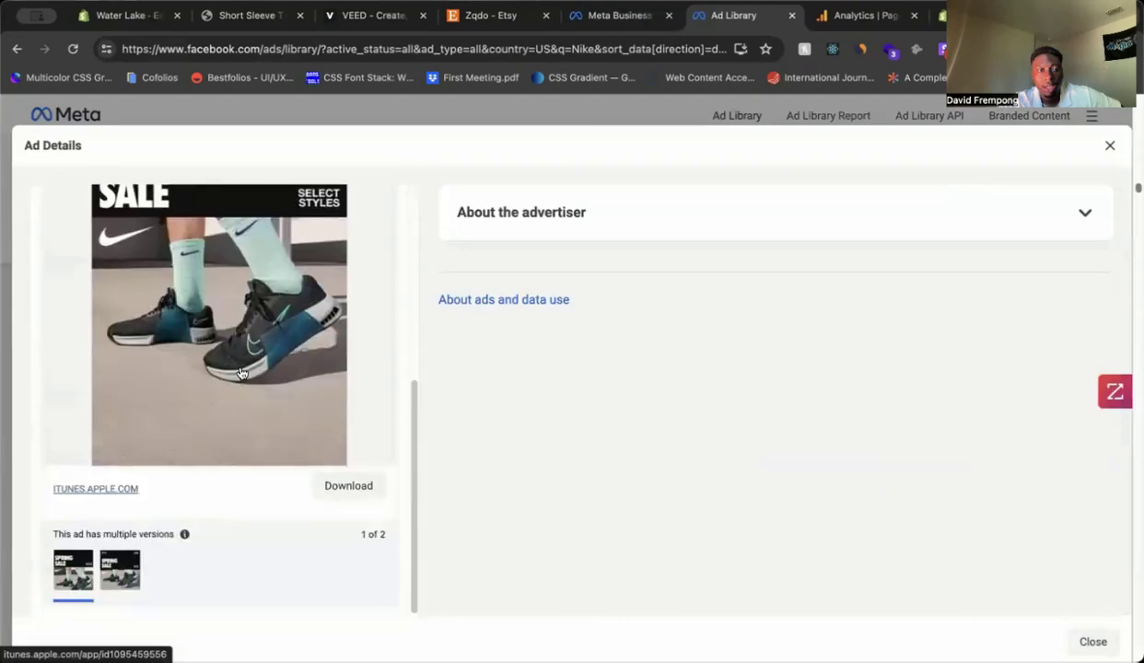
scroll(241, 369, up, 5)
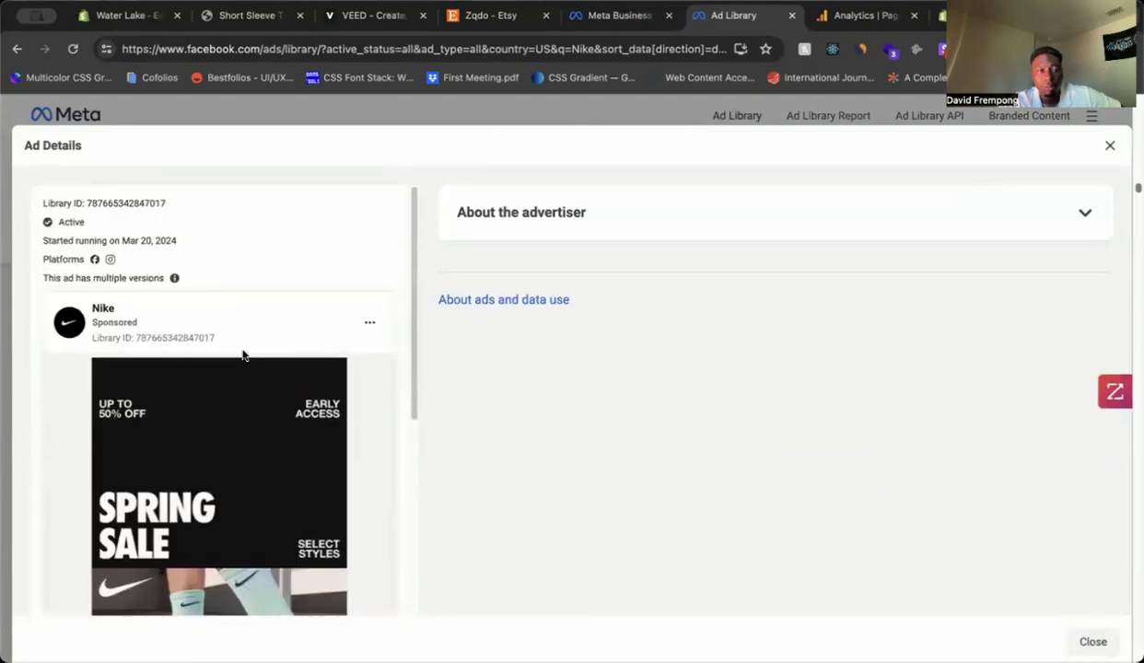
scroll(242, 355, down, 5)
click(121, 584)
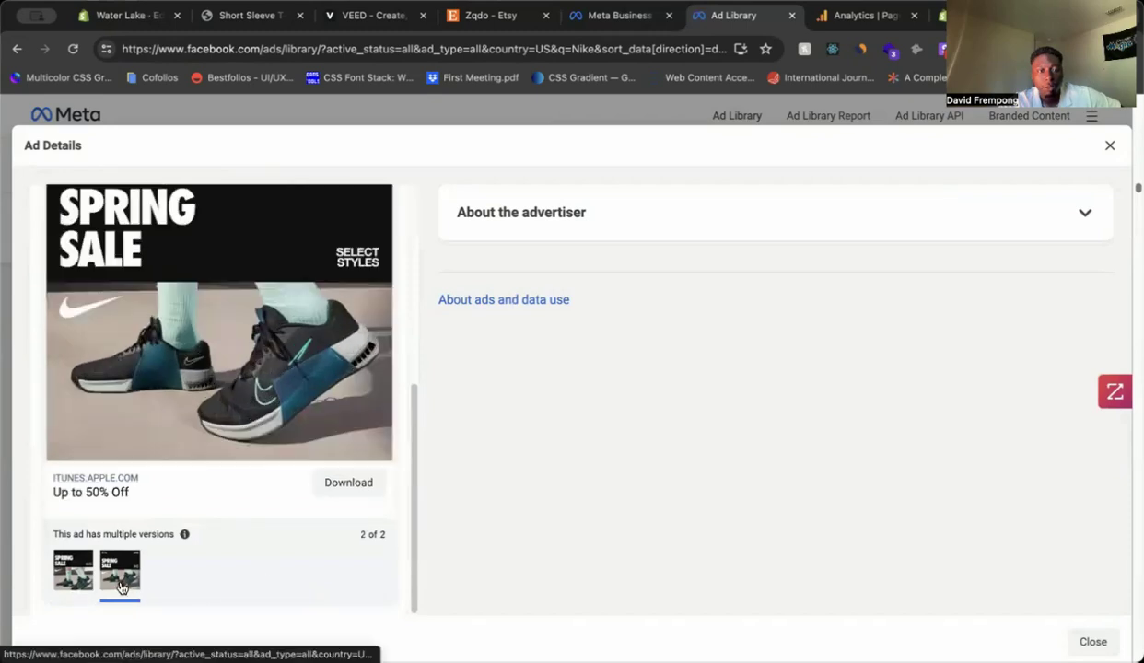
scroll(129, 544, up, 5)
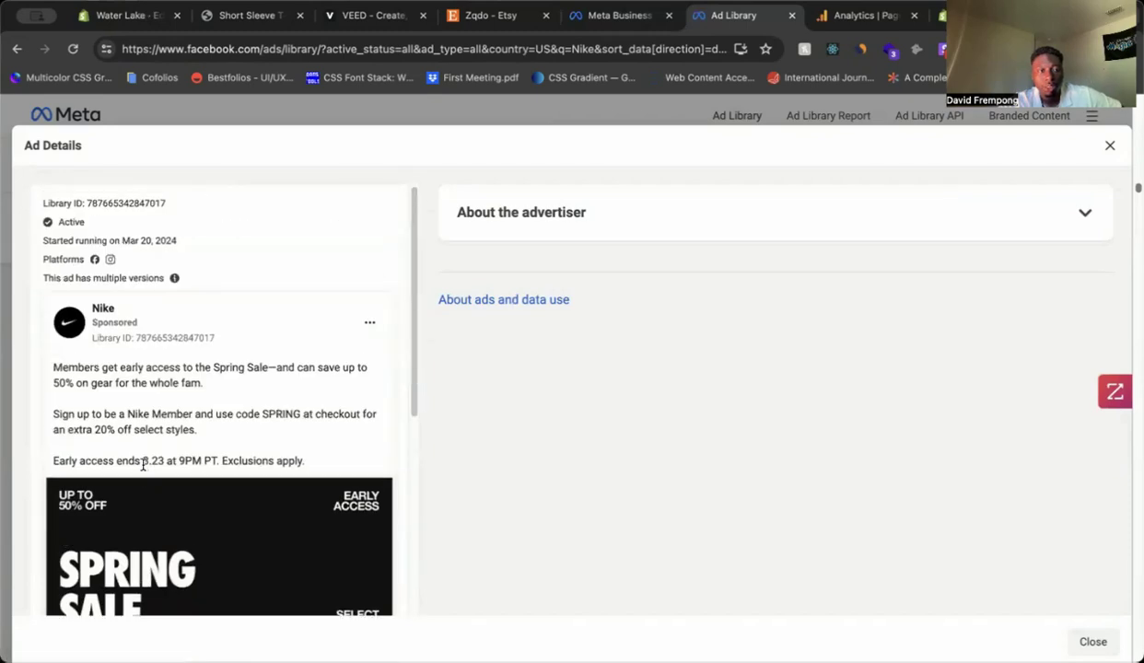
mouse_move(164, 343)
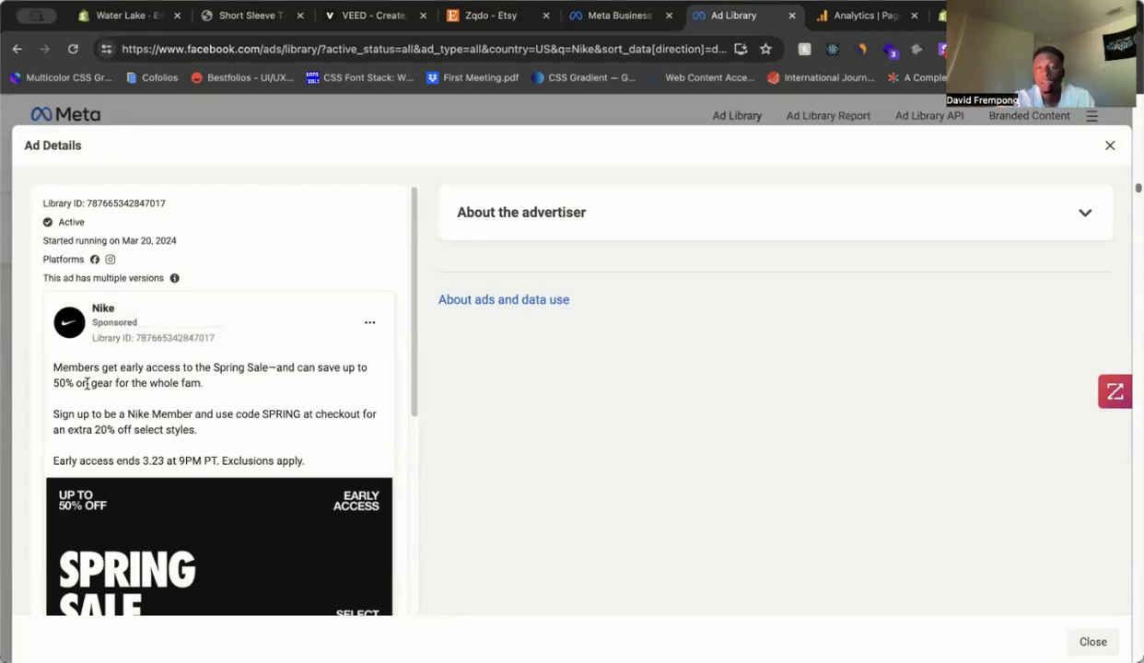
Step: Switch back to the draft ad in Meta Business Suite and highlight its headline text for review
click(616, 24)
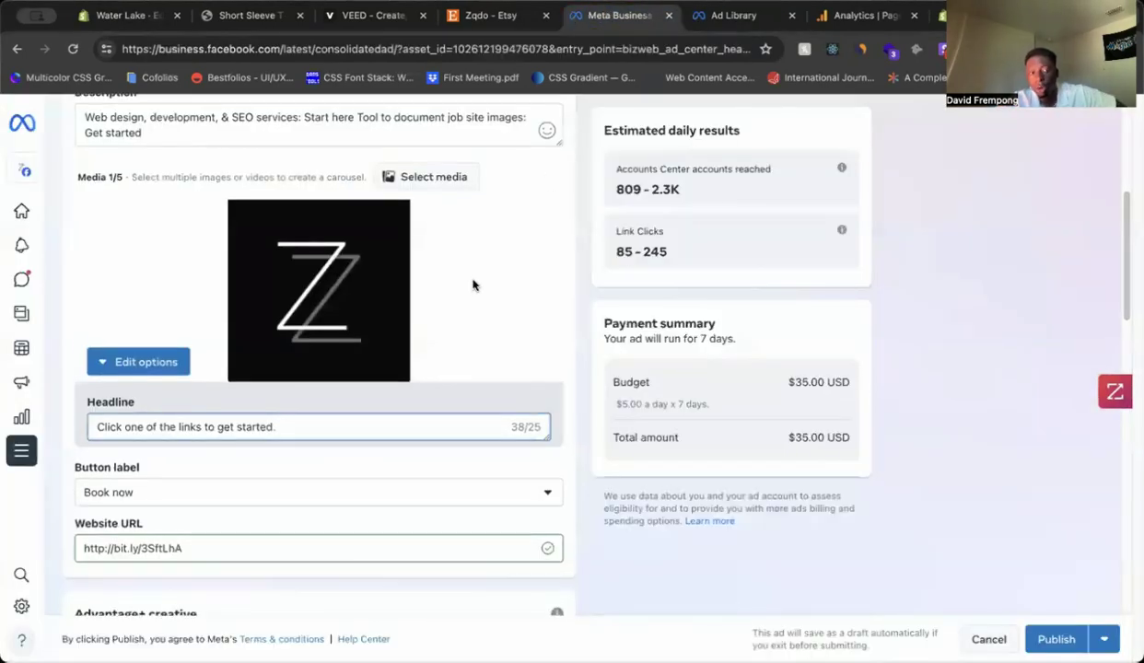
scroll(465, 295, down, 3)
scroll(458, 316, down, 1)
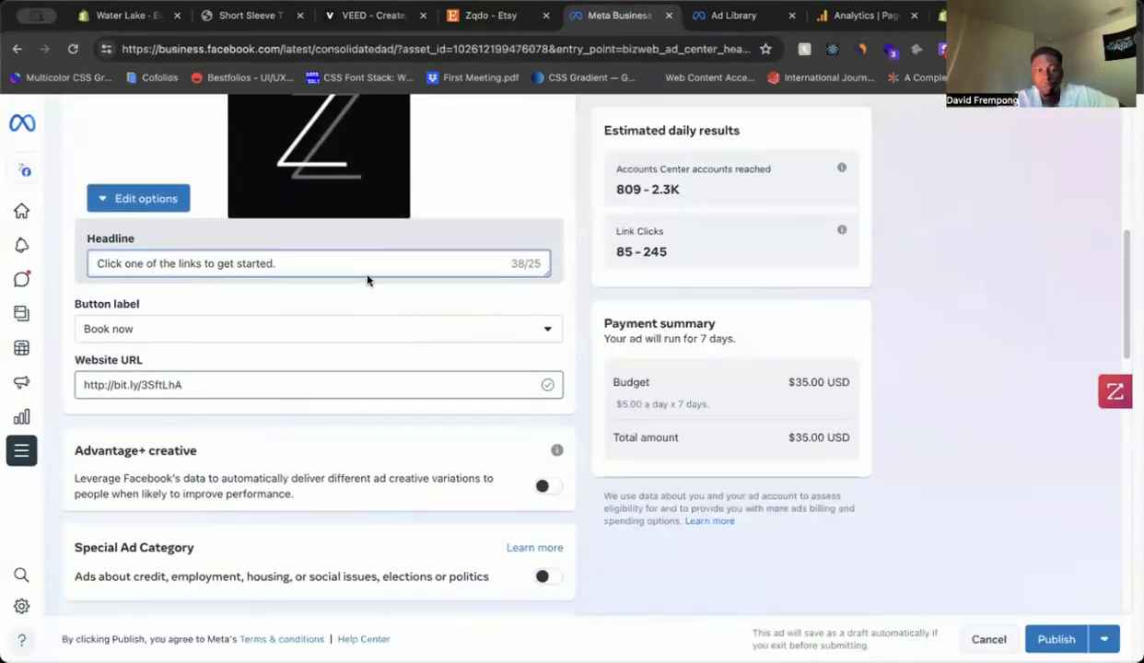
shift+click(111, 265)
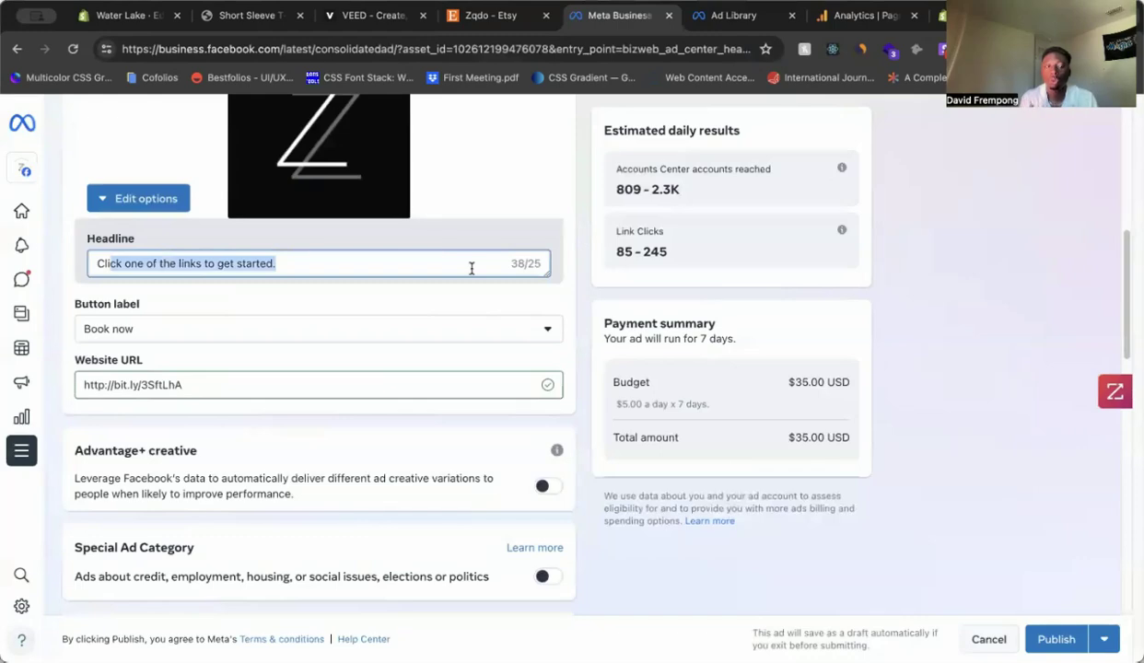
scroll(424, 301, up, 5)
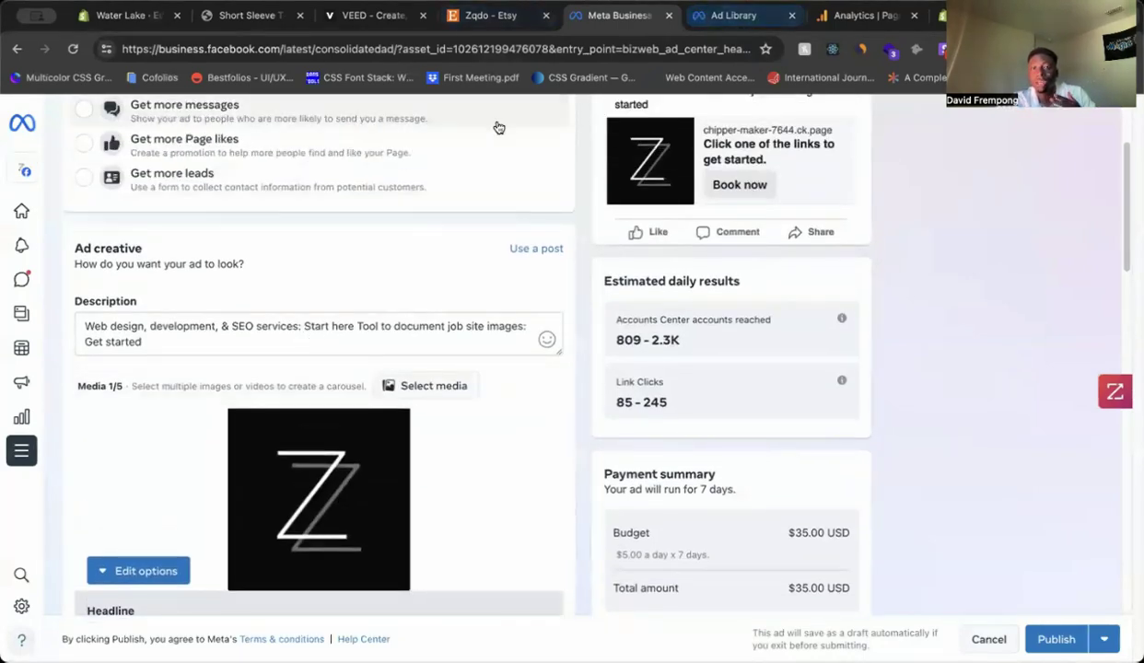
Step: Compare the Spring Sale ad's promotional text with the draft ad's description, image and headline
click(734, 16)
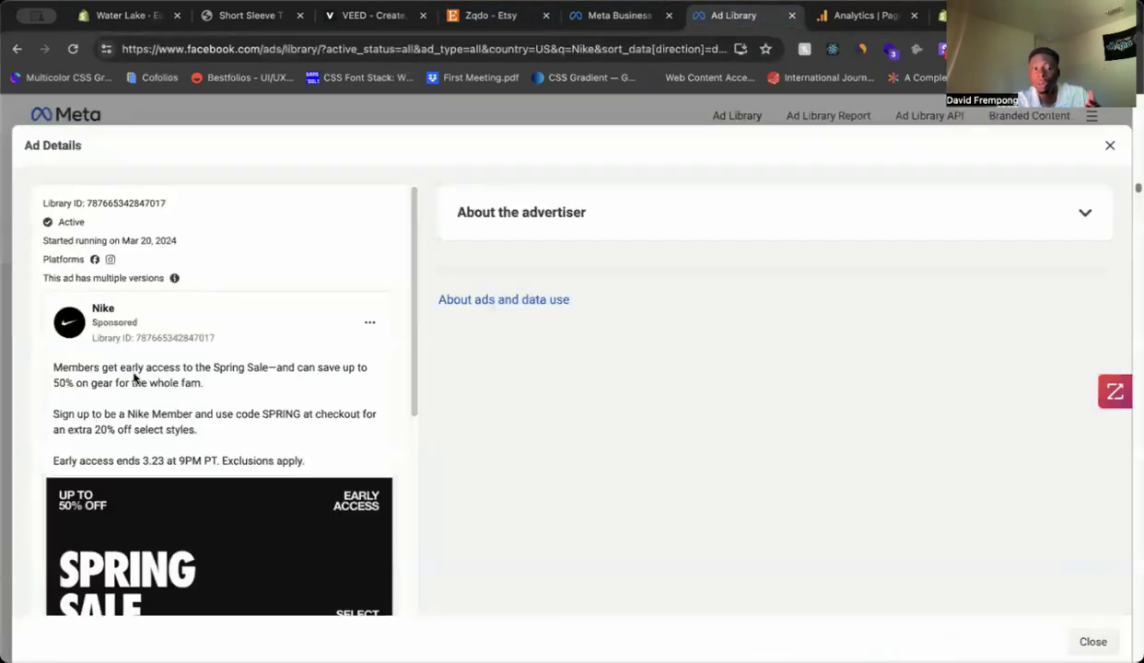
click(617, 16)
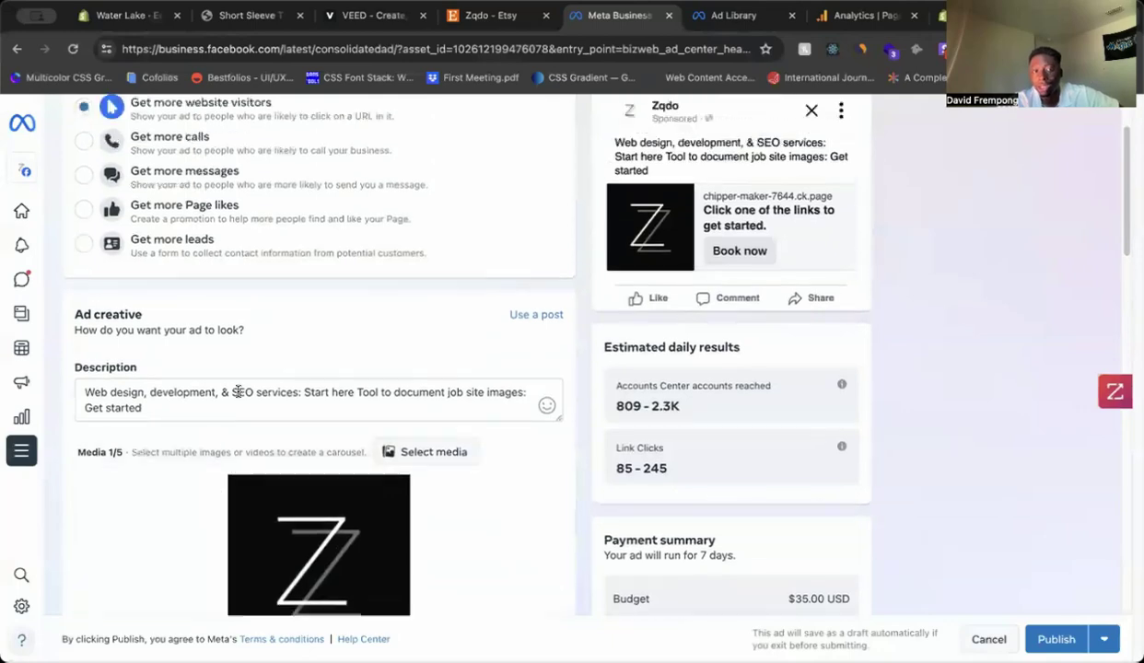
scroll(273, 432, down, 5)
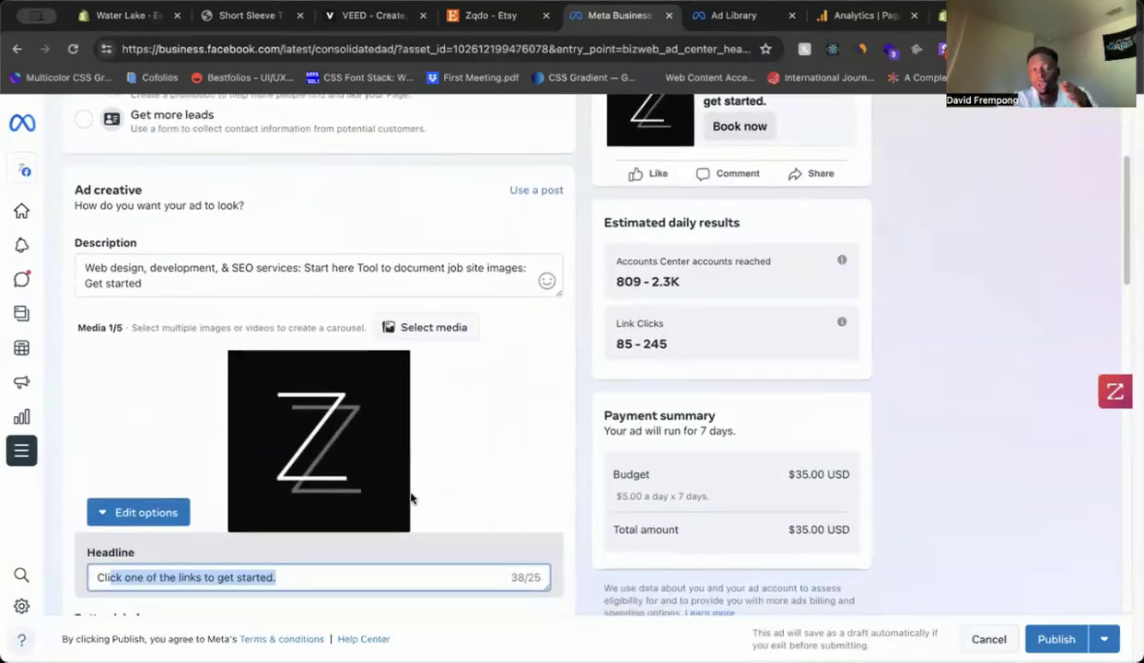
scroll(413, 494, down, 7)
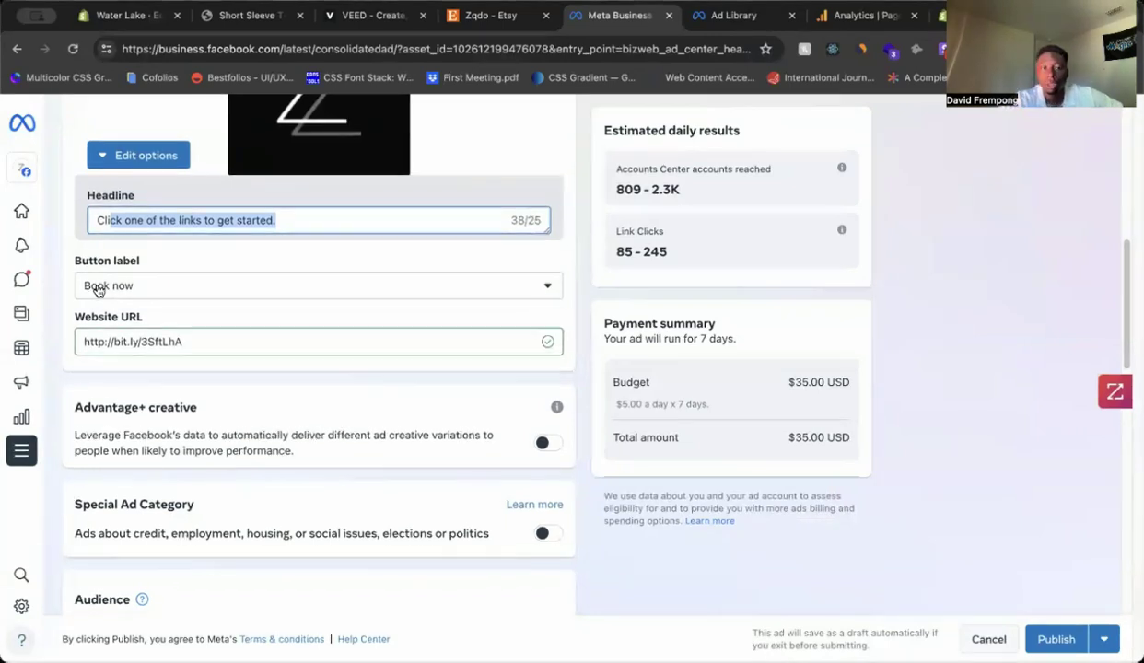
Step: Review the available button label options without changing the choice, and check the draft ad's website URL
click(102, 292)
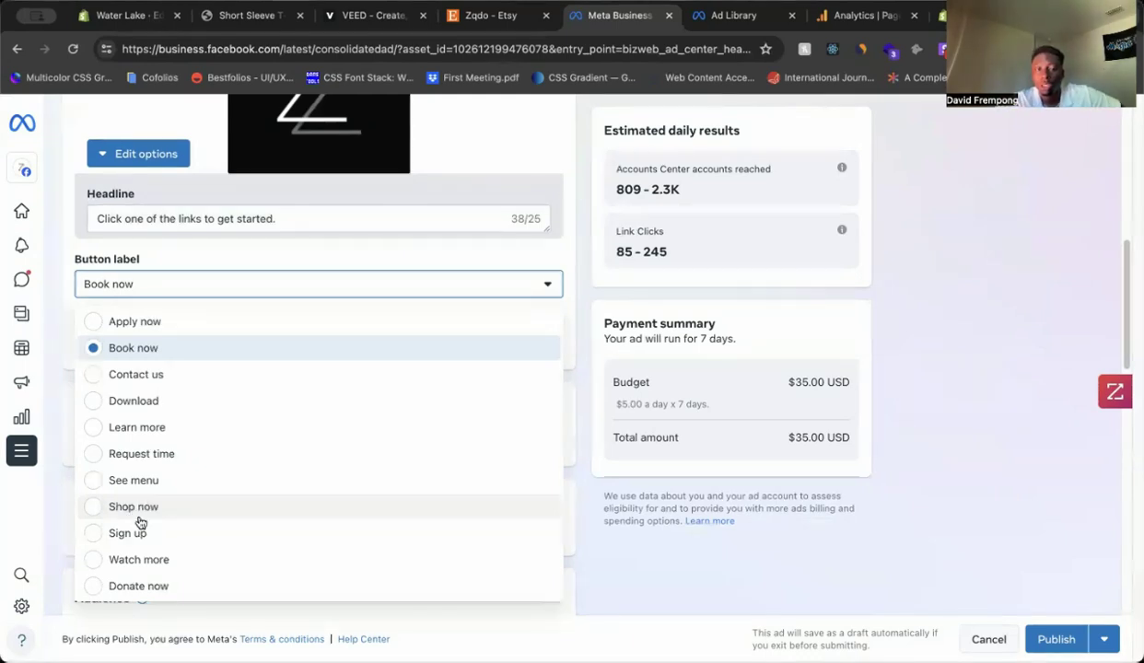
click(742, 587)
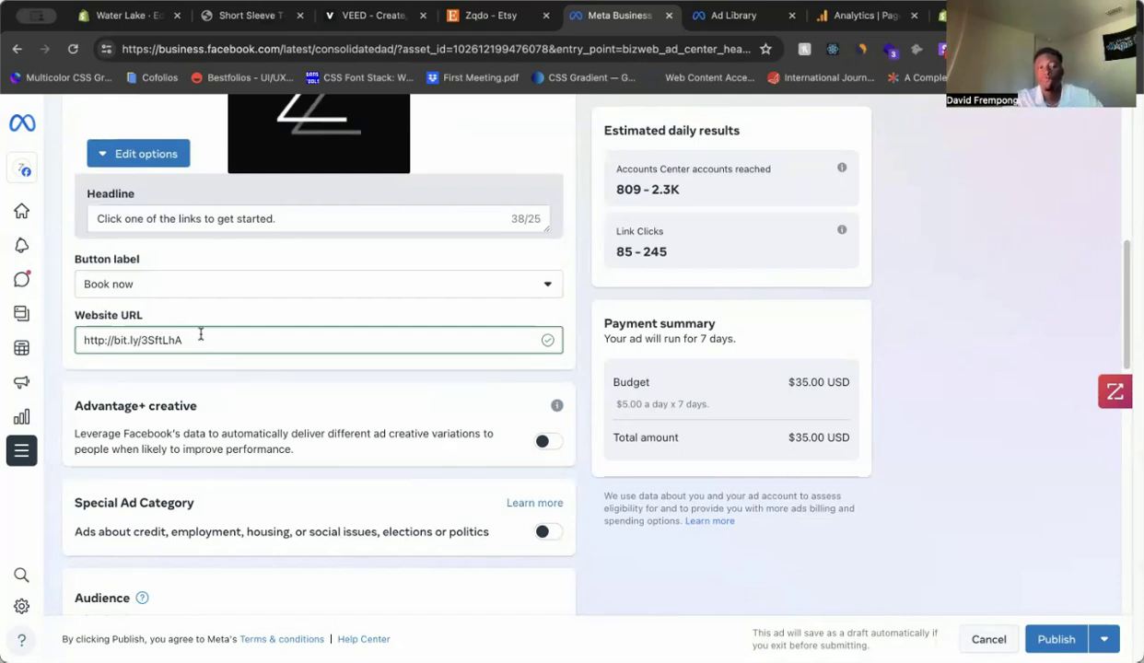
scroll(198, 332, down, 1)
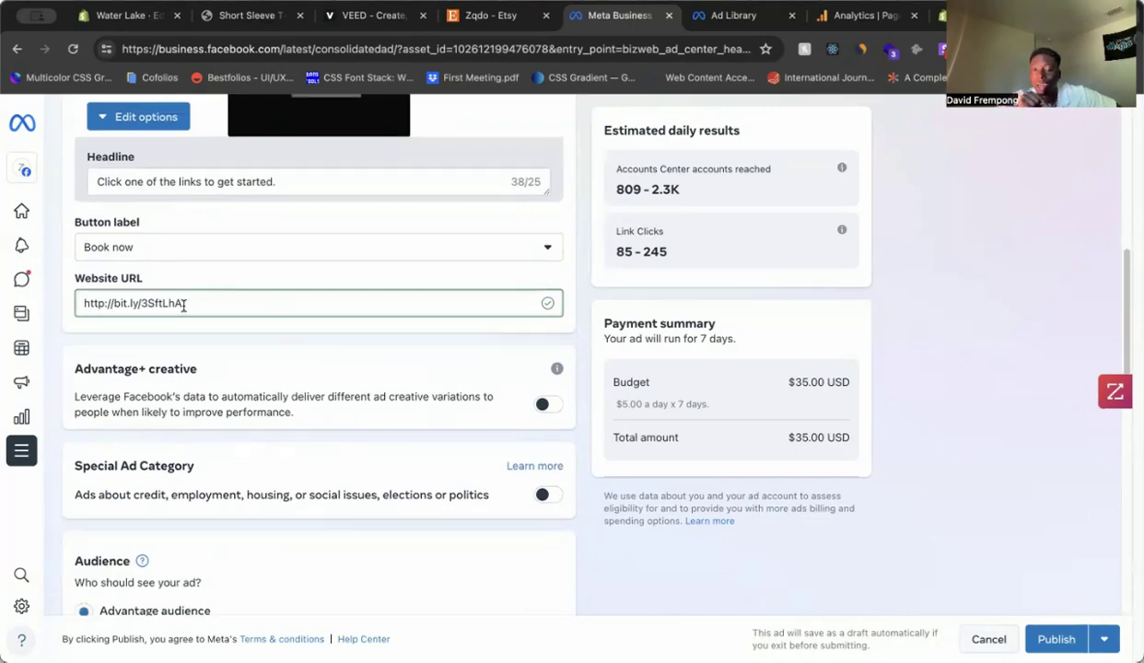
Step: Open the draft ad's audience details, review the gender, age, location and detailed targeting options, and close them without saving
scroll(225, 294, down, 8)
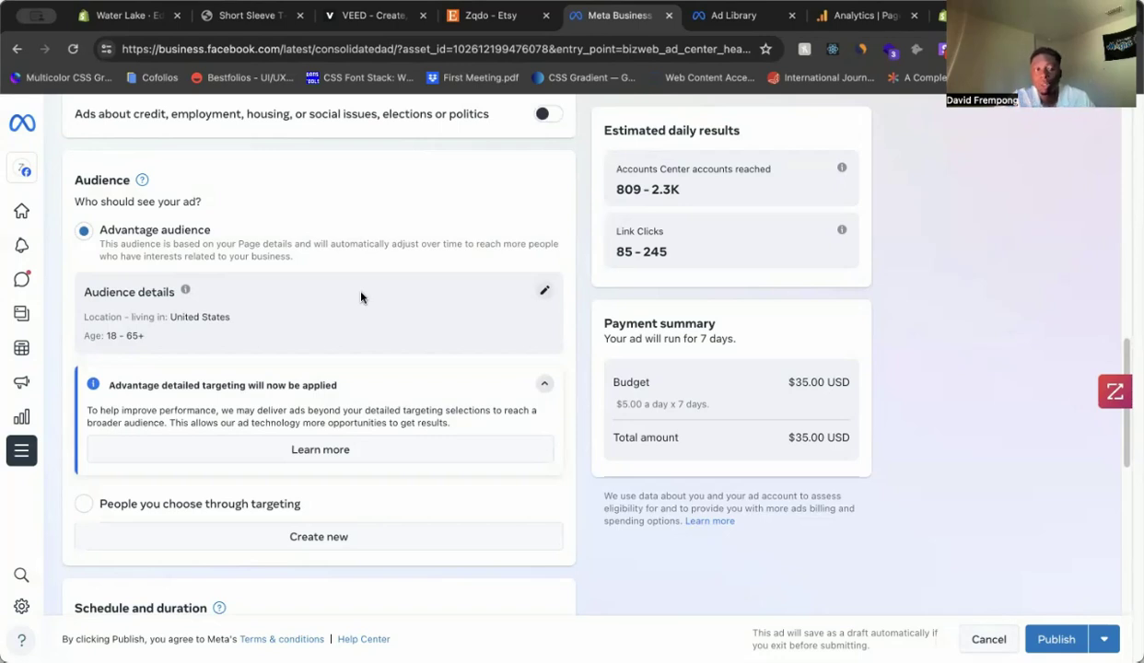
click(543, 290)
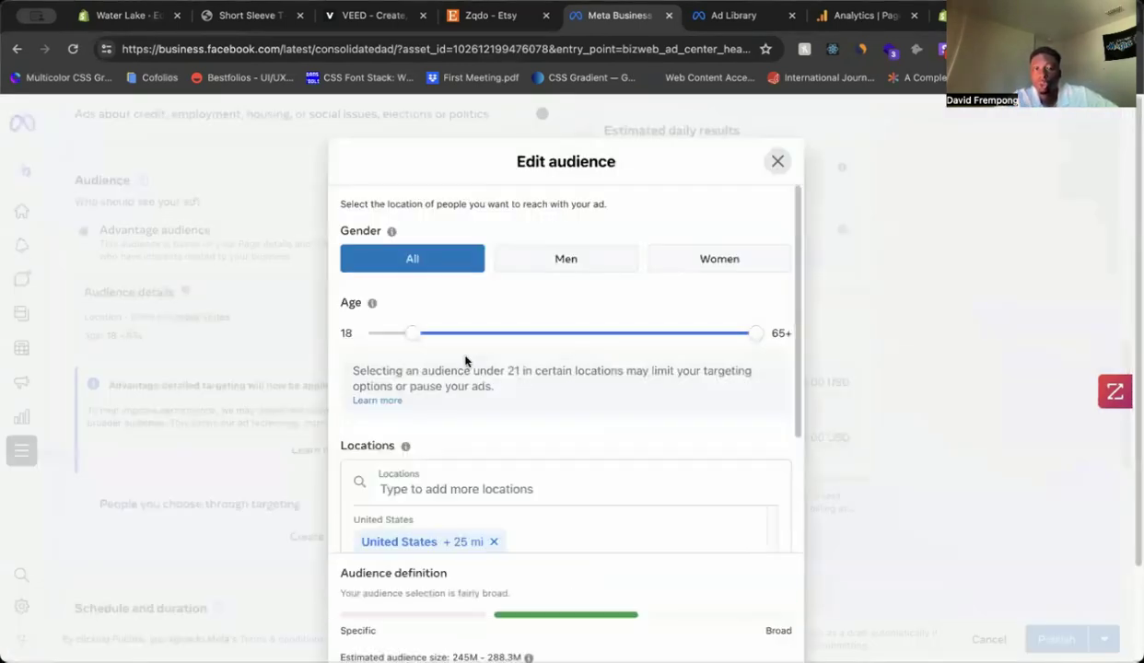
scroll(465, 361, down, 1)
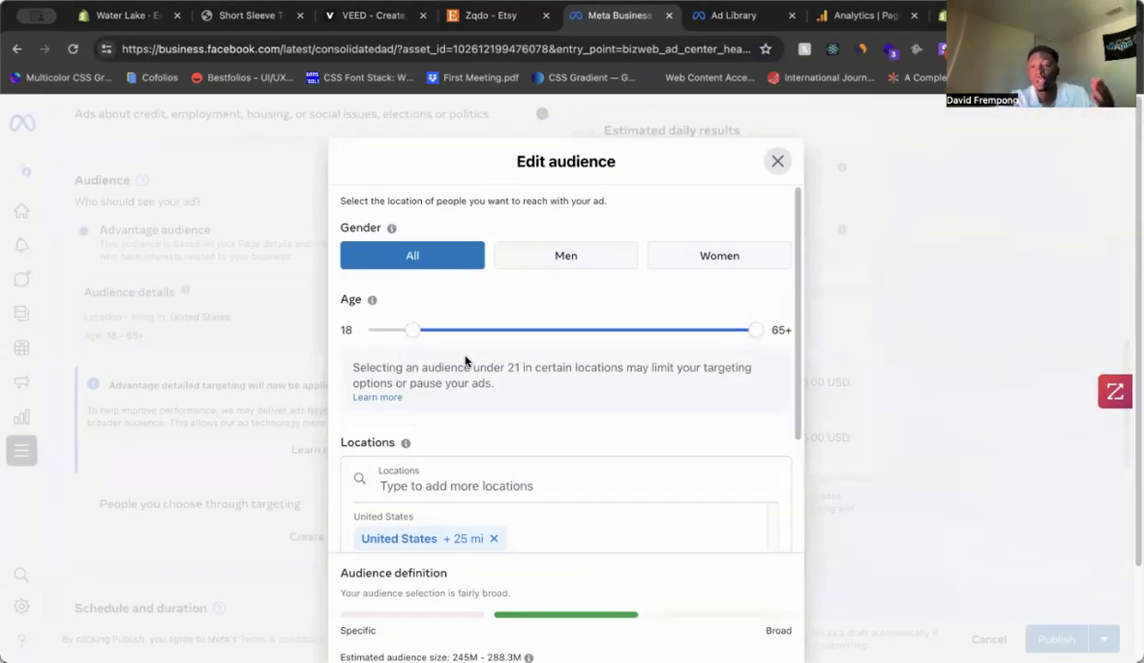
scroll(465, 361, down, 4)
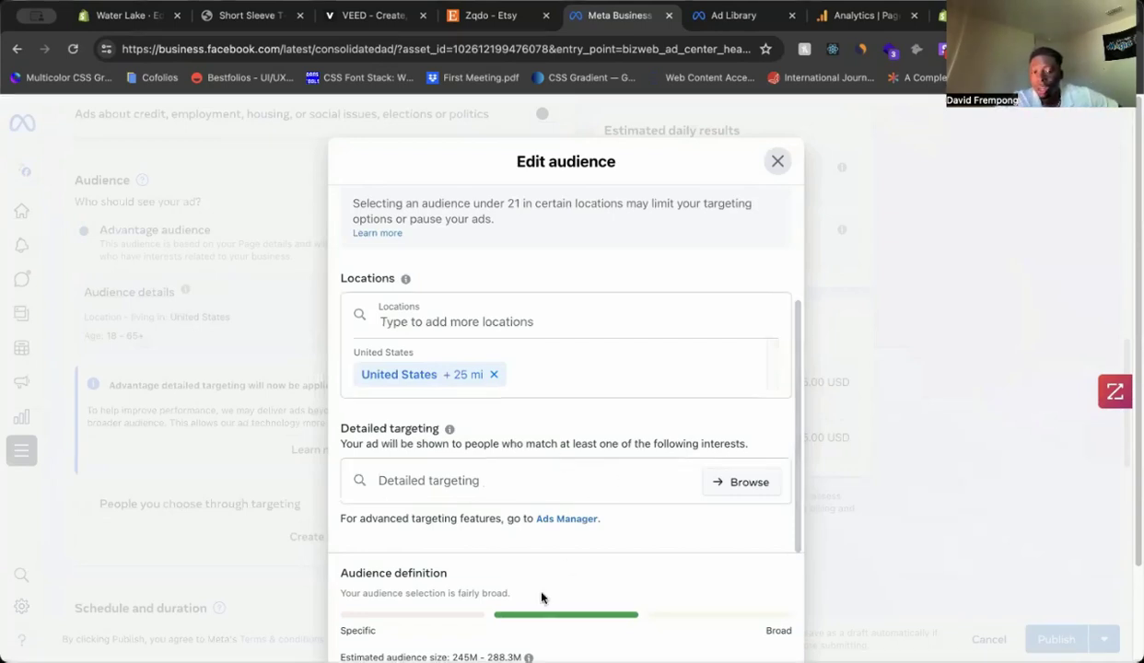
scroll(542, 599, down, 2)
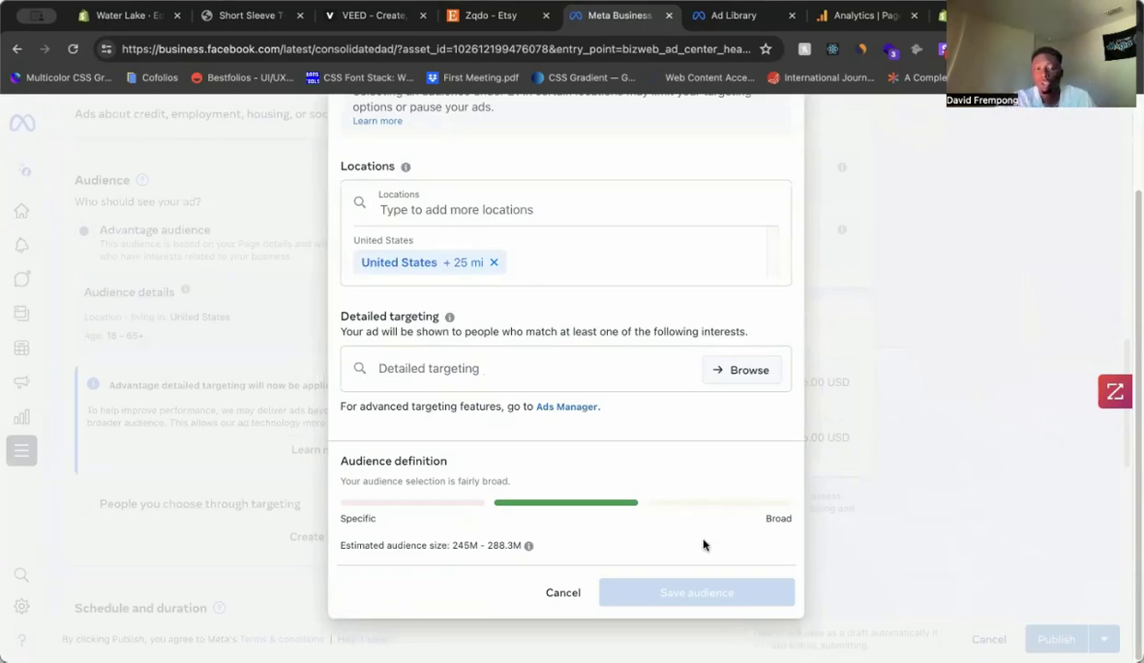
scroll(659, 467, up, 2)
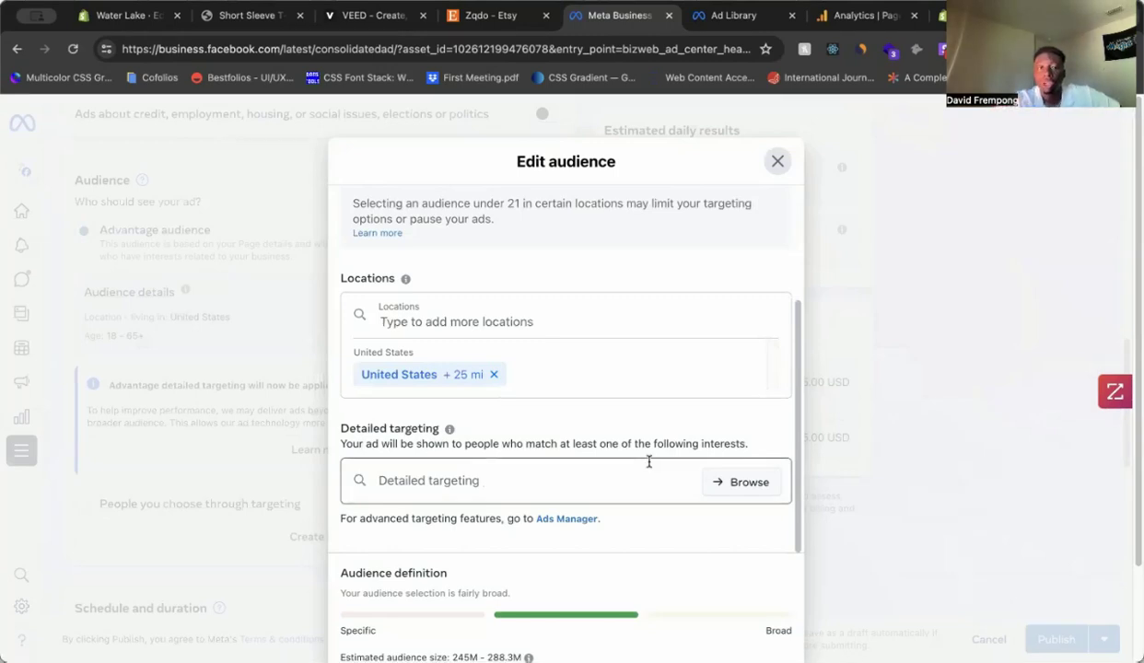
click(777, 162)
click(728, 407)
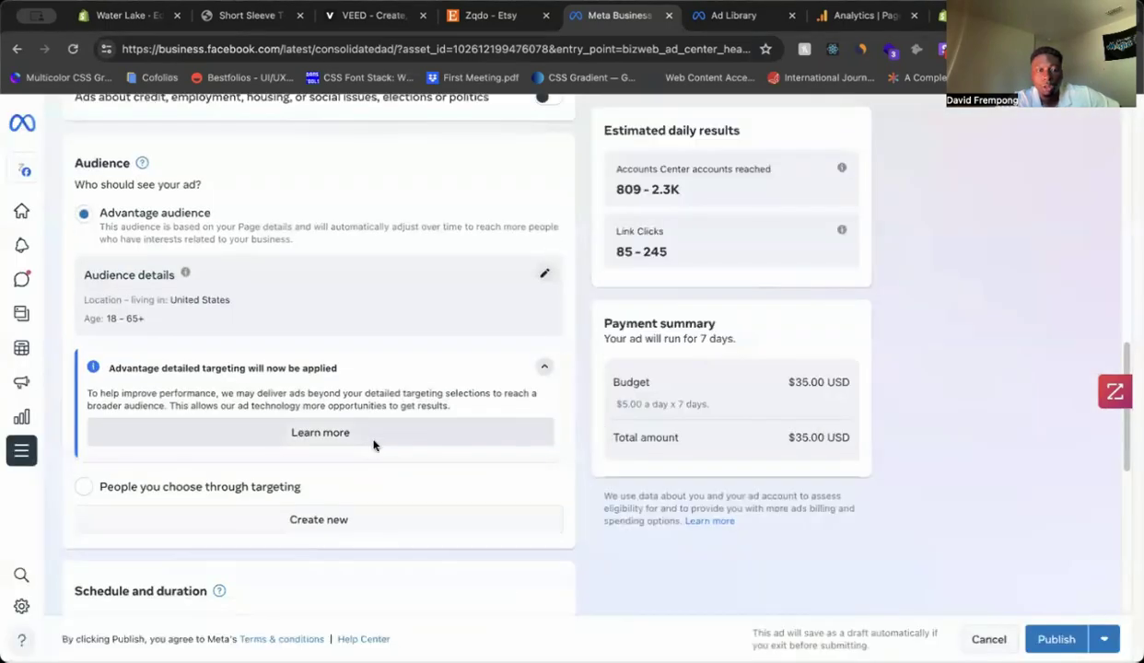
Step: Review the draft ad's schedule and duration settings, including the start date, number of days and end date
scroll(374, 445, down, 9)
scroll(373, 438, up, 6)
scroll(375, 432, down, 1)
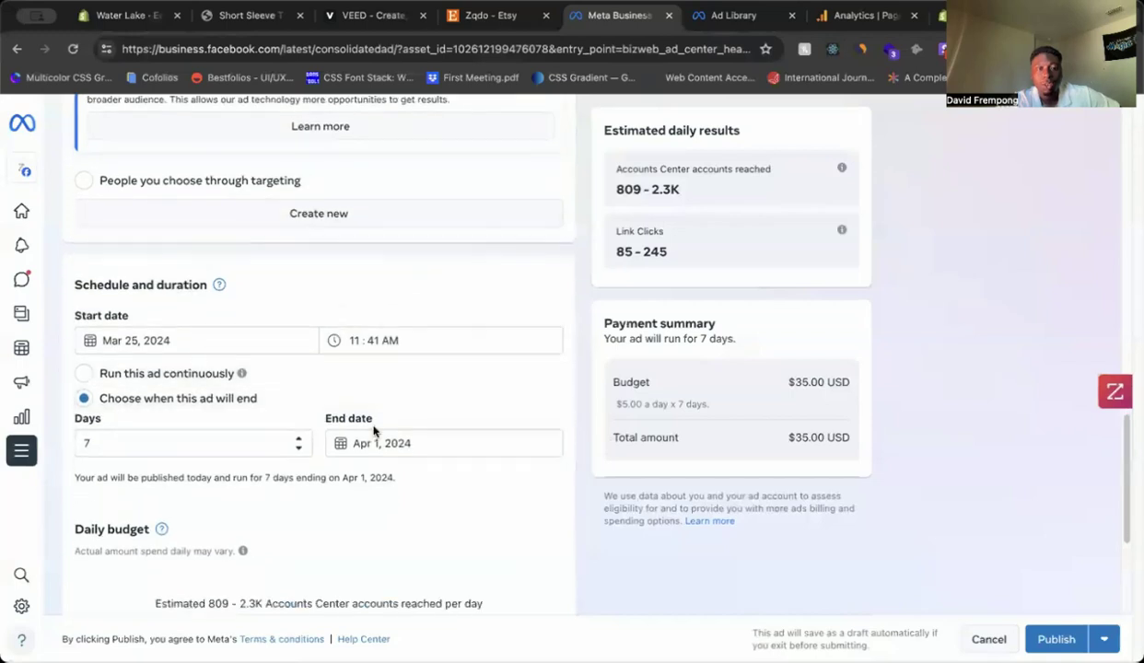
scroll(374, 430, down, 1)
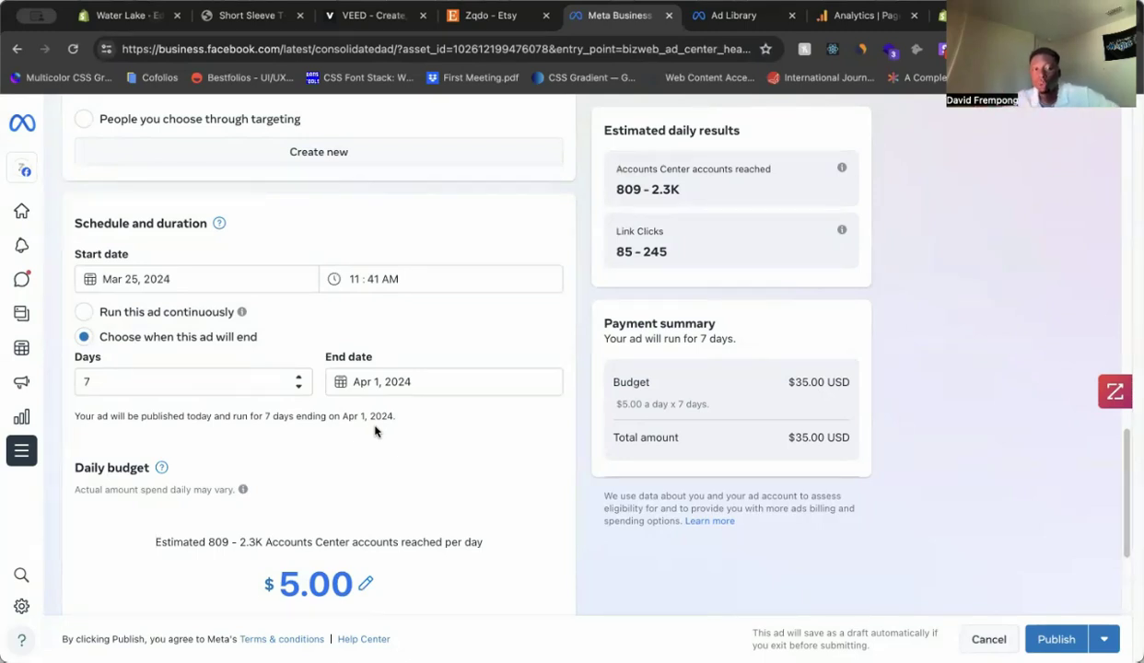
scroll(299, 391, down, 1)
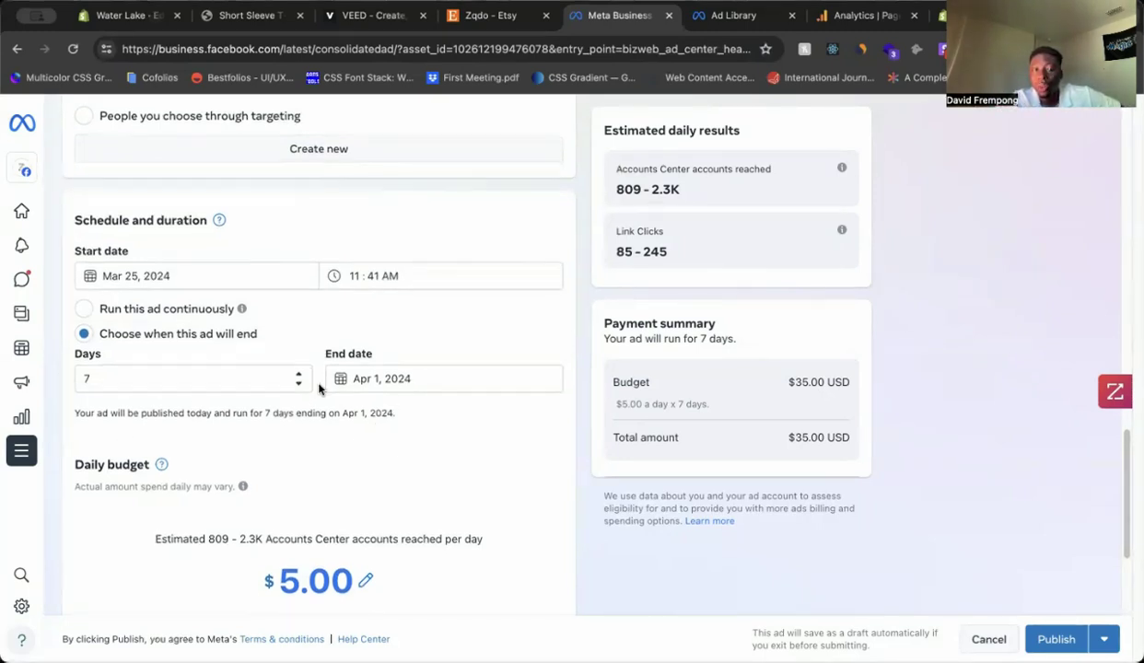
scroll(314, 377, down, 4)
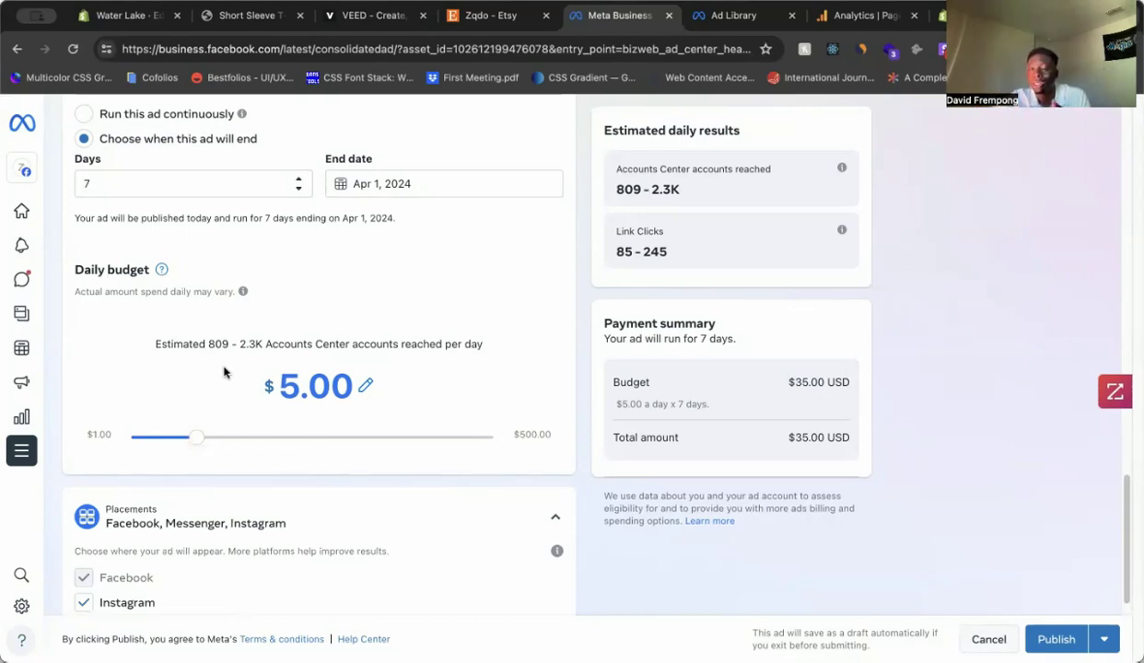
Step: Try a daily budget of $20.00 for the draft ad, and lower it to $1.00
scroll(323, 435, down, 2)
drag(285, 438, 339, 426)
scroll(339, 426, up, 2)
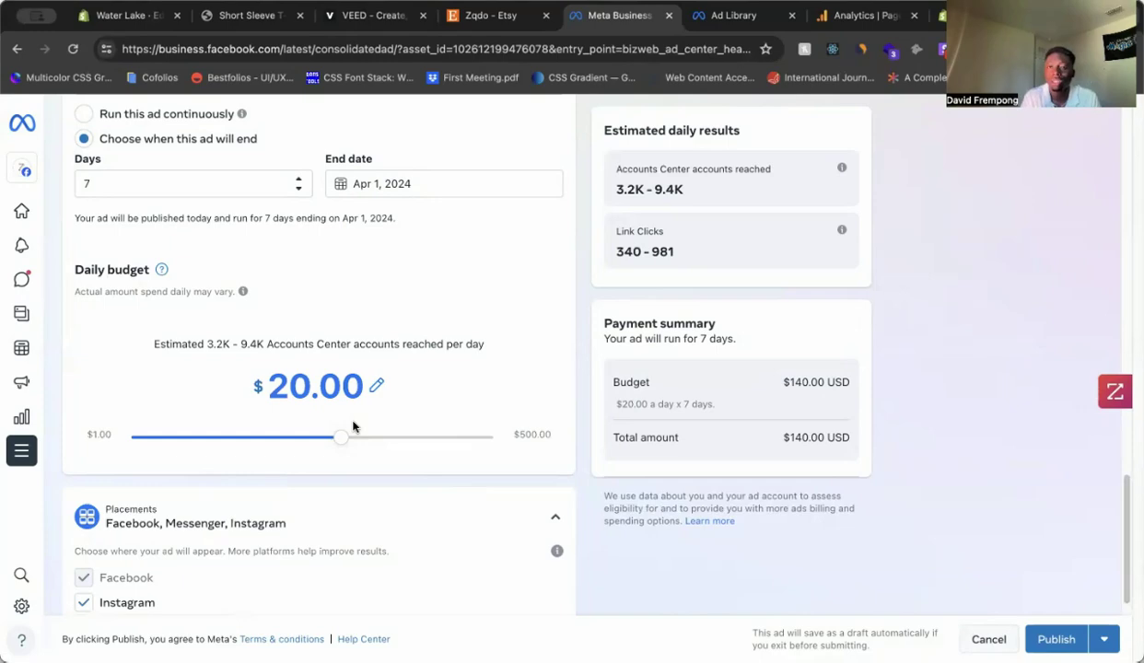
drag(343, 436, 138, 438)
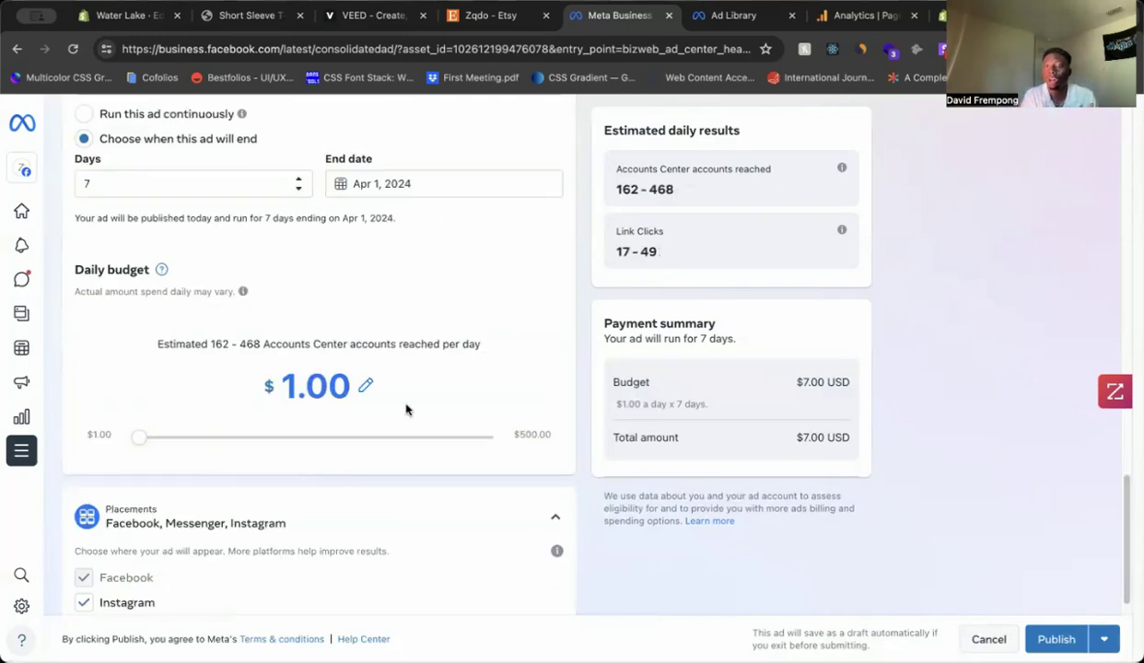
Step: Check the draft ad's placements, and return to its goal and ad preview to review them
scroll(289, 378, down, 1)
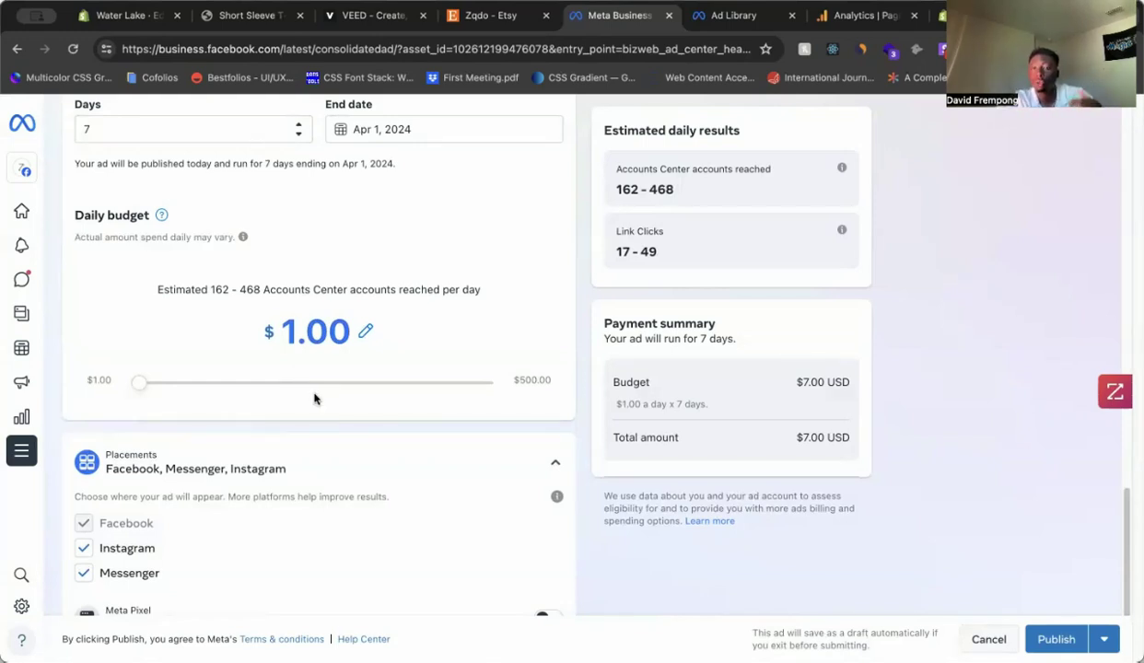
scroll(321, 388, up, 10)
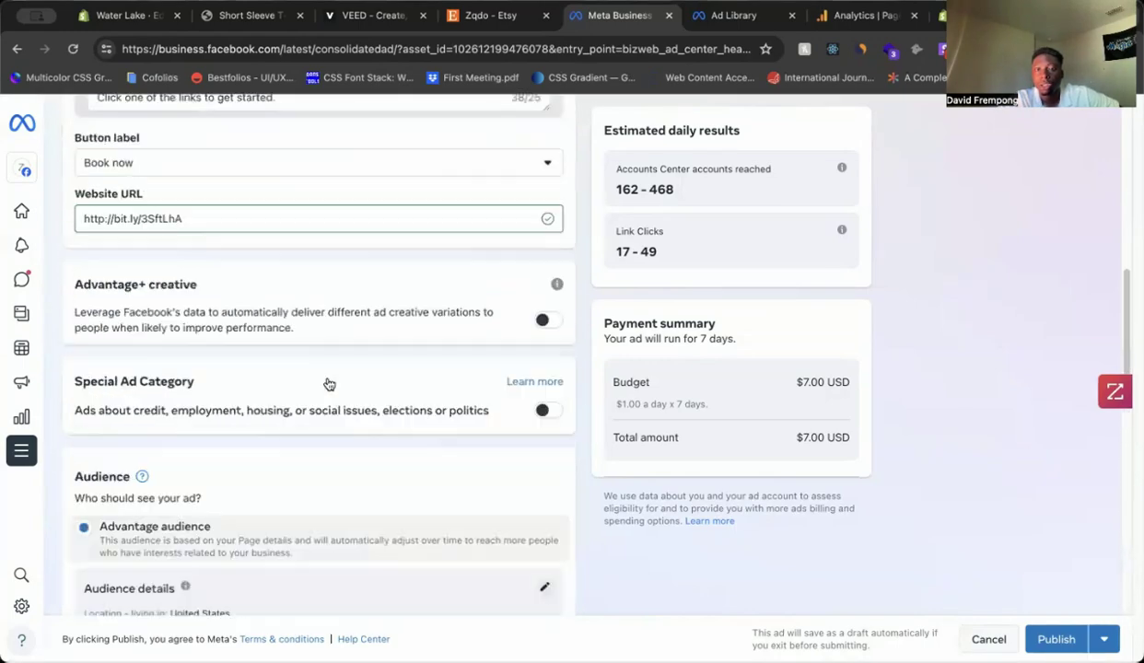
scroll(334, 383, up, 5)
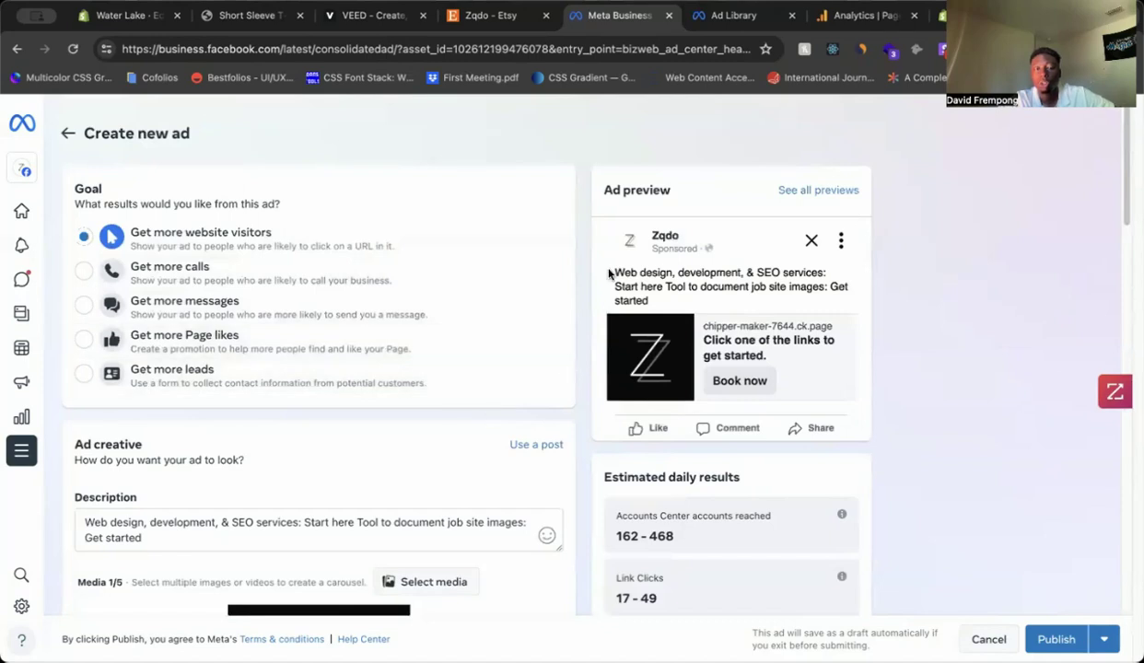
scroll(378, 374, down, 1)
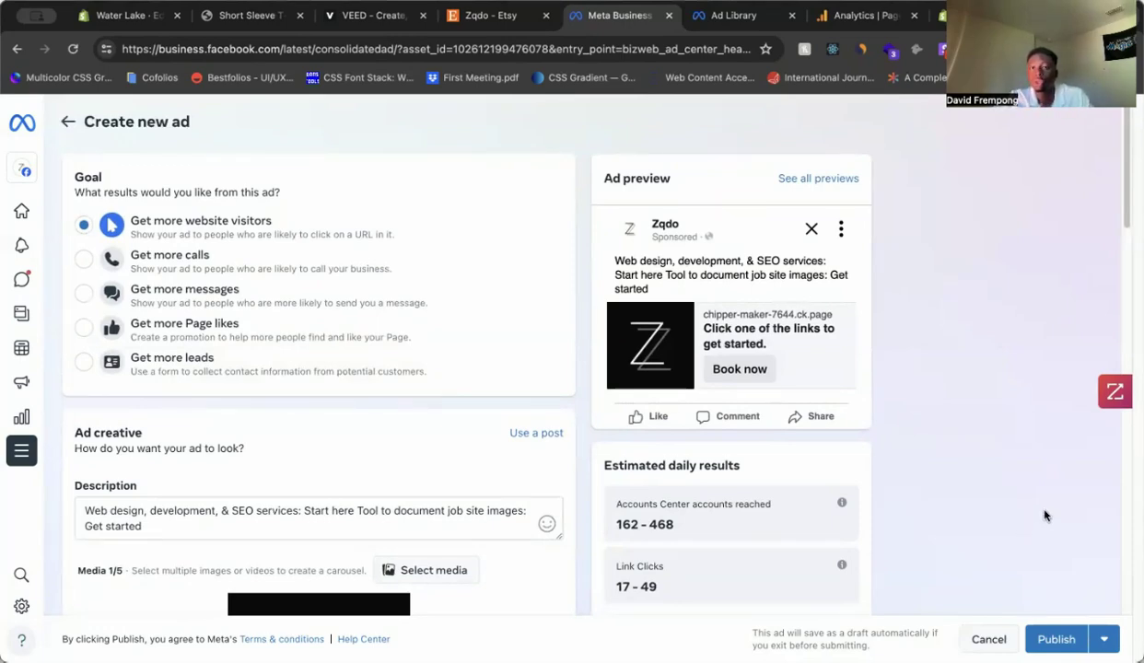
scroll(1004, 427, down, 2)
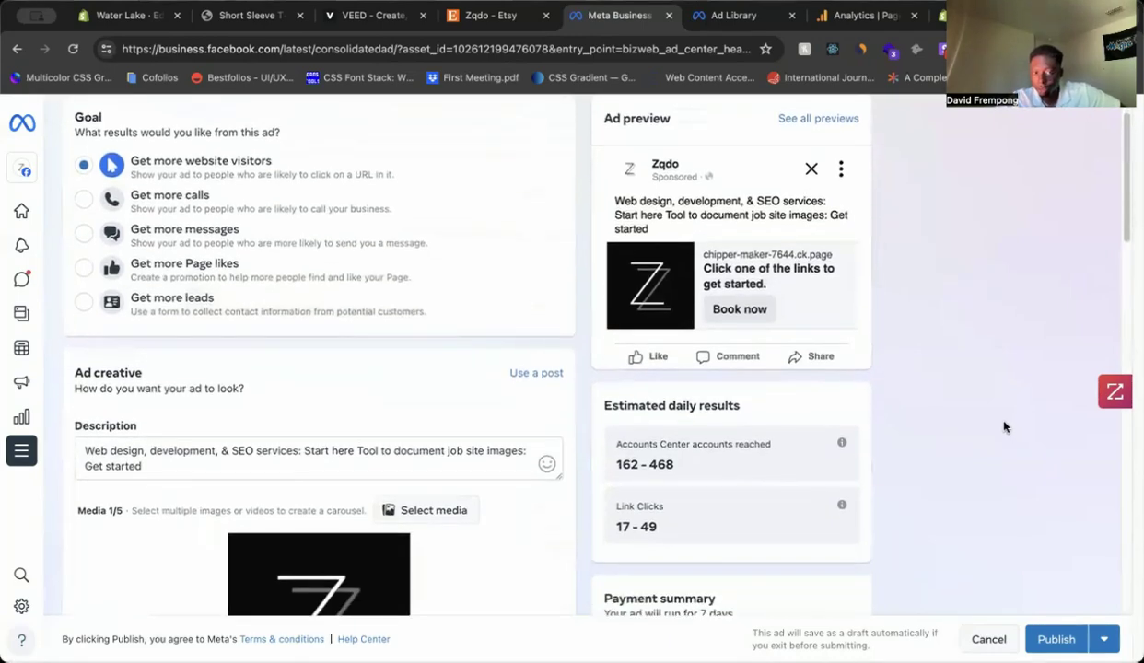
scroll(1003, 419, up, 2)
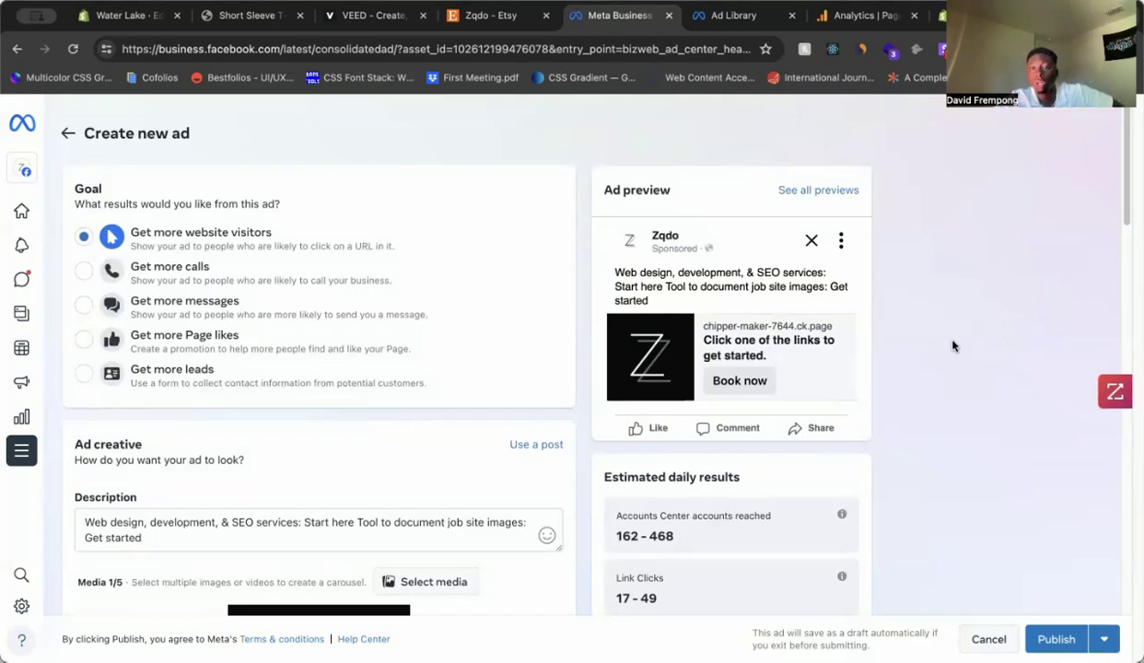
Step: Switch to Google Analytics and examine the page views, users, average engagement time and event count in the Pages and screens report
click(870, 19)
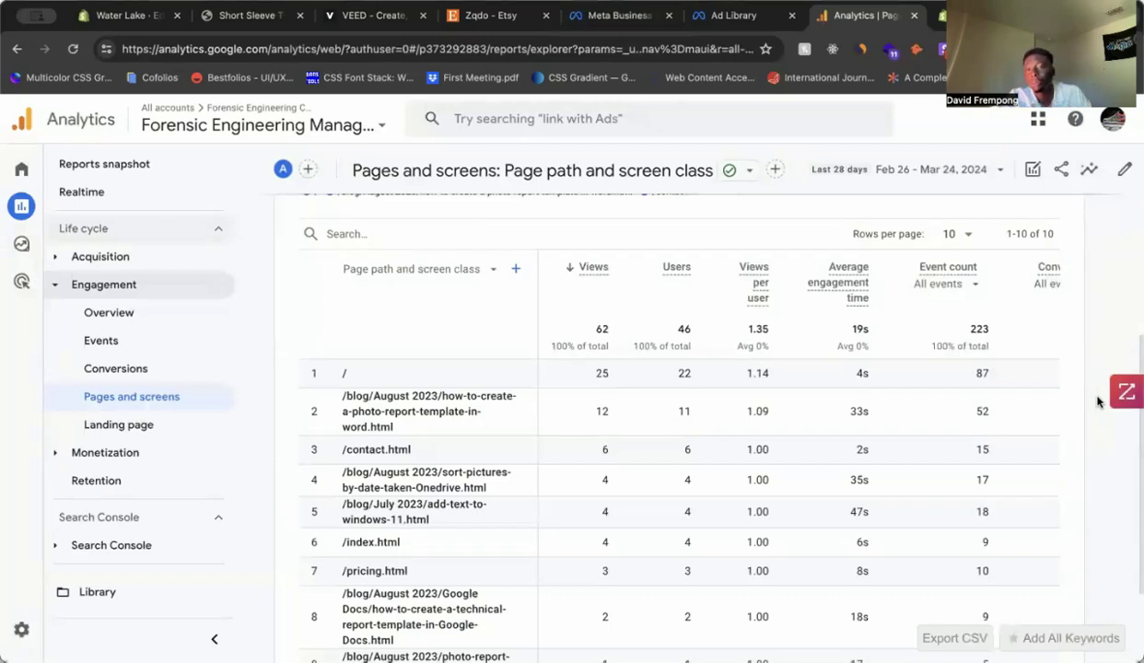
scroll(1096, 400, down, 1)
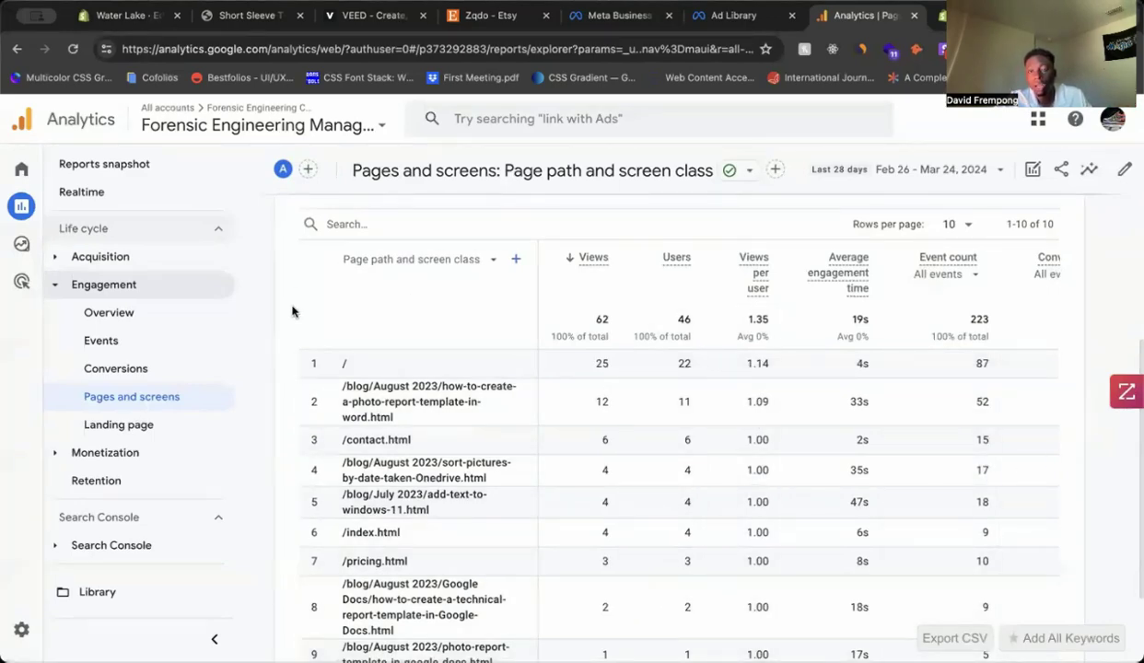
scroll(410, 355, down, 1)
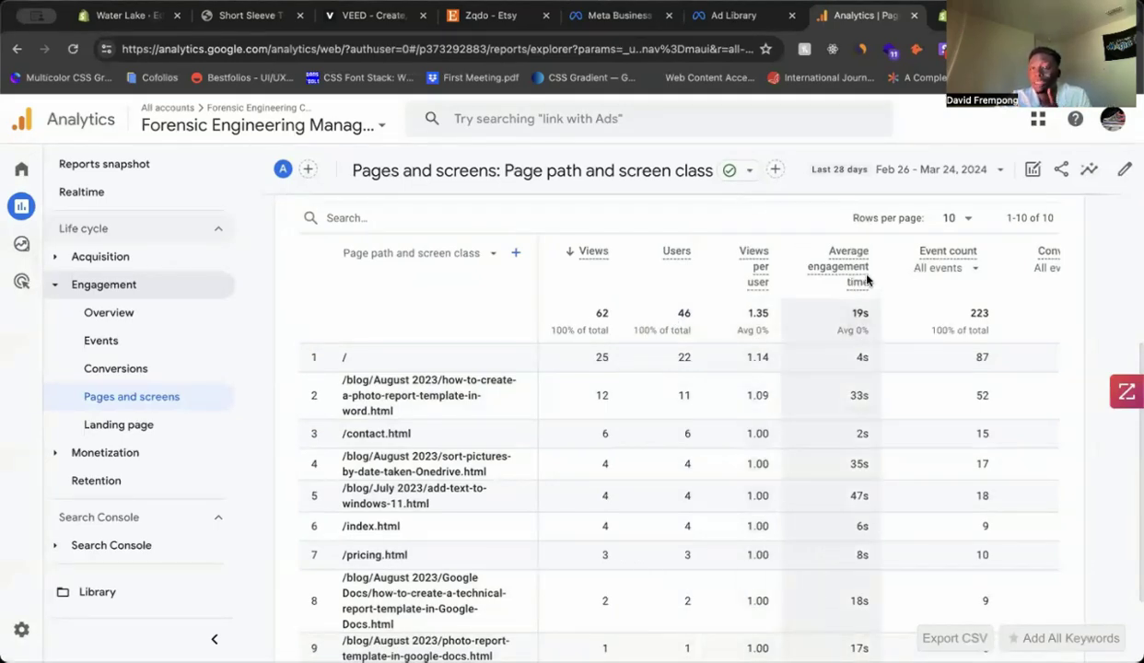
scroll(882, 311, down, 1)
scroll(882, 311, down, 1)
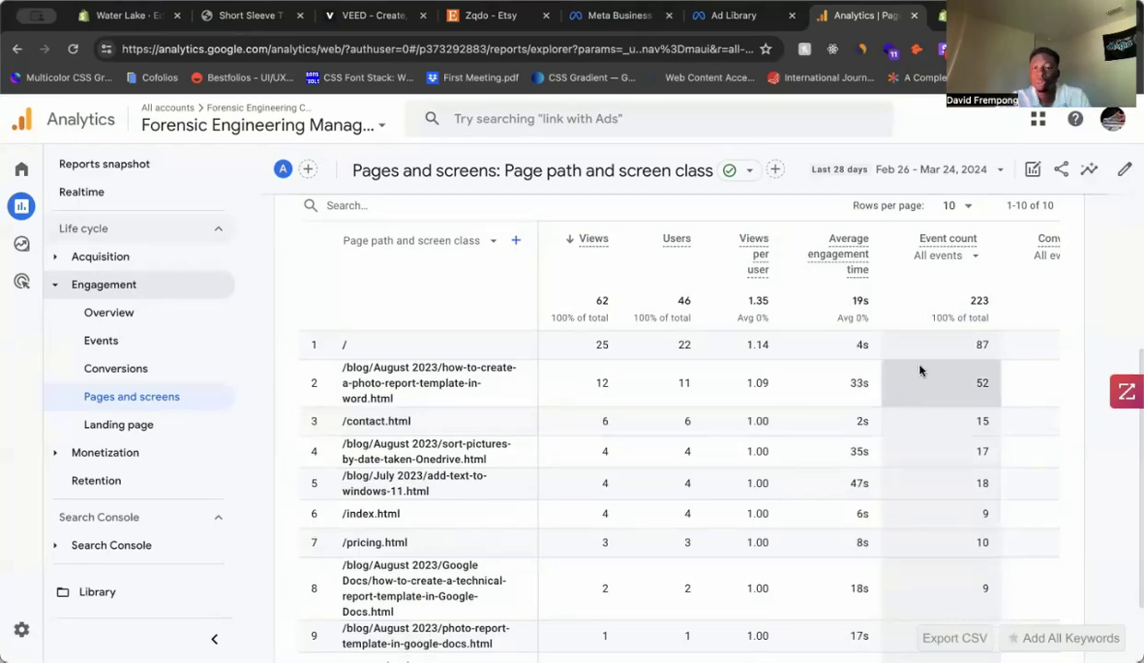
Step: Switch to the Water Lake store's Shopify analytics and review the sales, sessions, conversion, order and traffic source reports
click(953, 14)
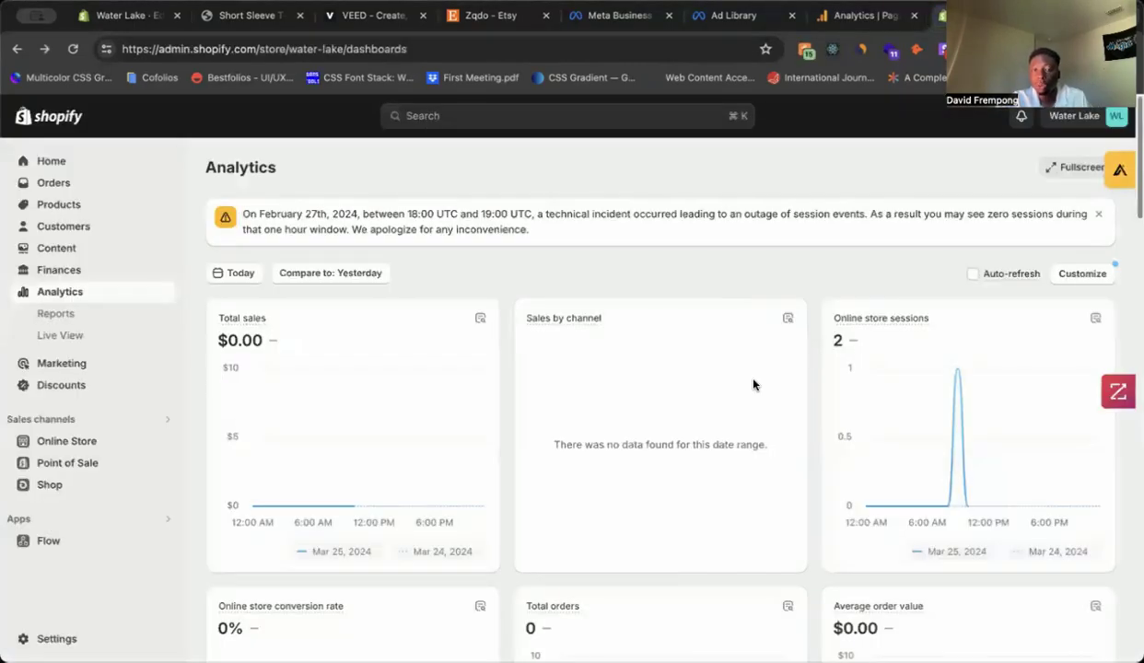
scroll(792, 417, down, 1)
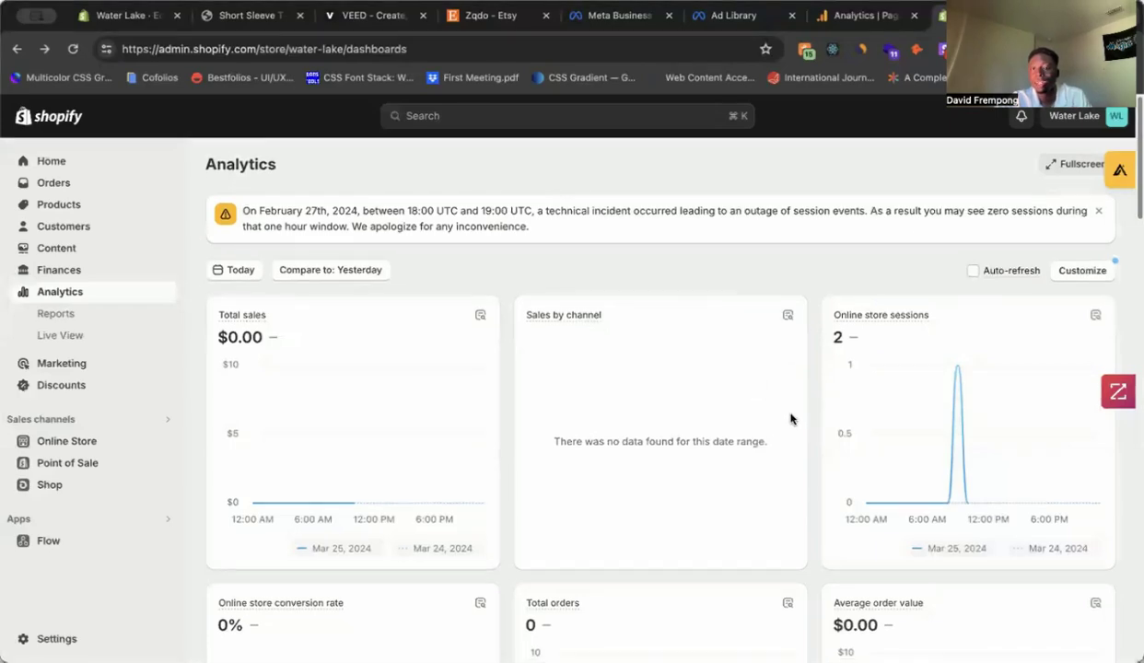
scroll(790, 419, down, 5)
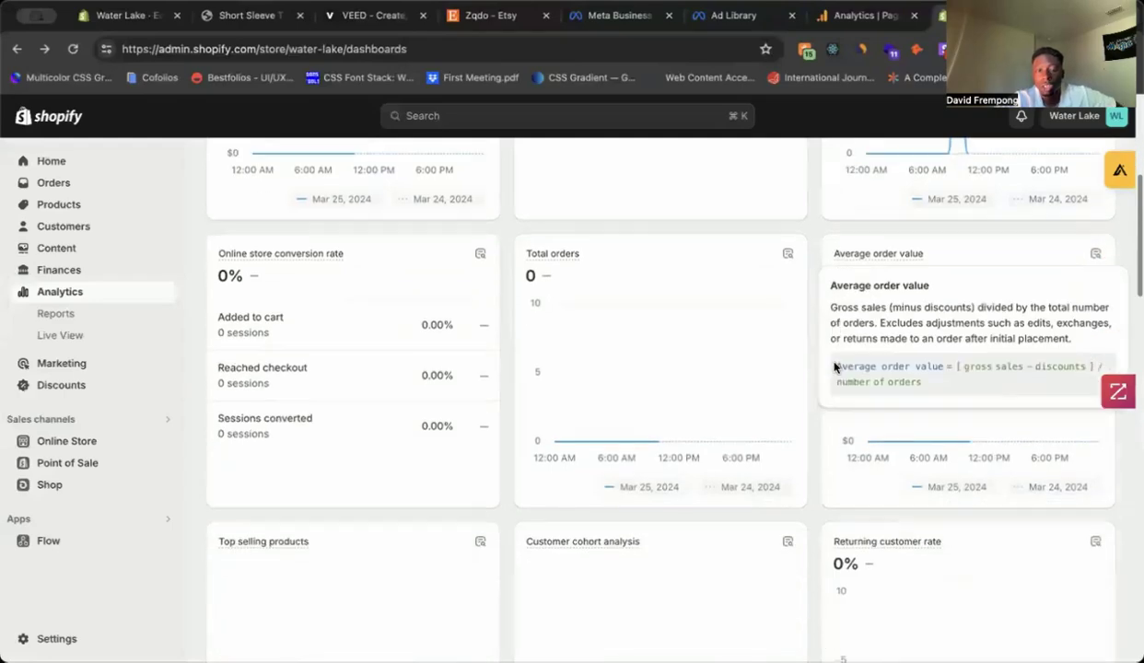
scroll(835, 366, down, 15)
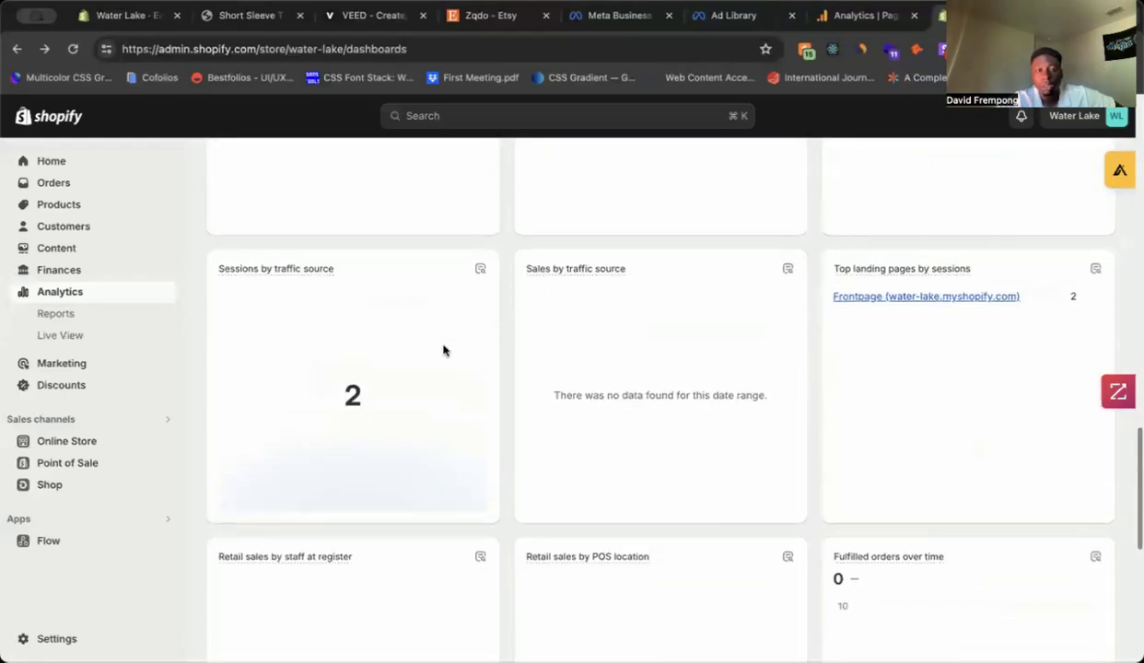
scroll(372, 416, down, 1)
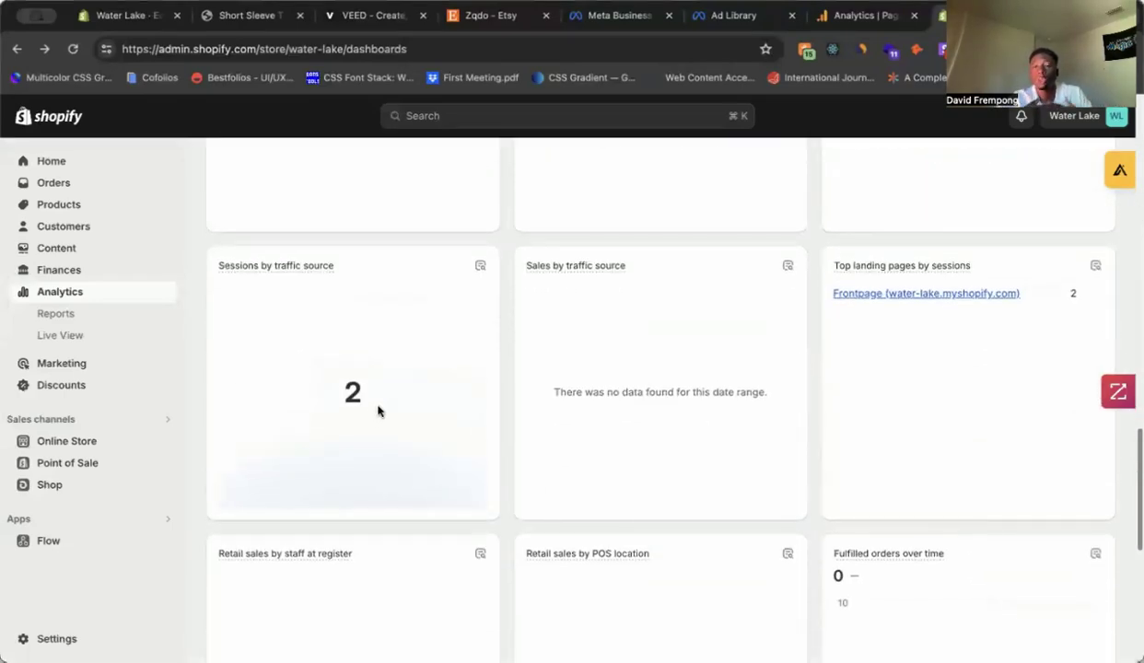
scroll(454, 354, down, 5)
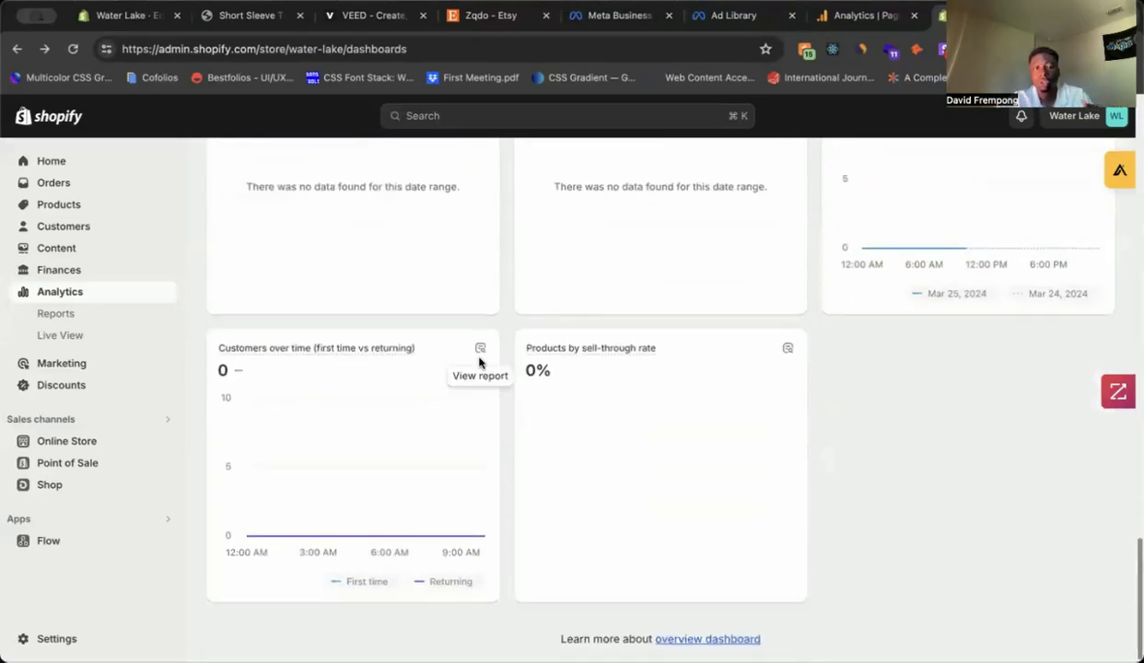
scroll(665, 373, up, 5)
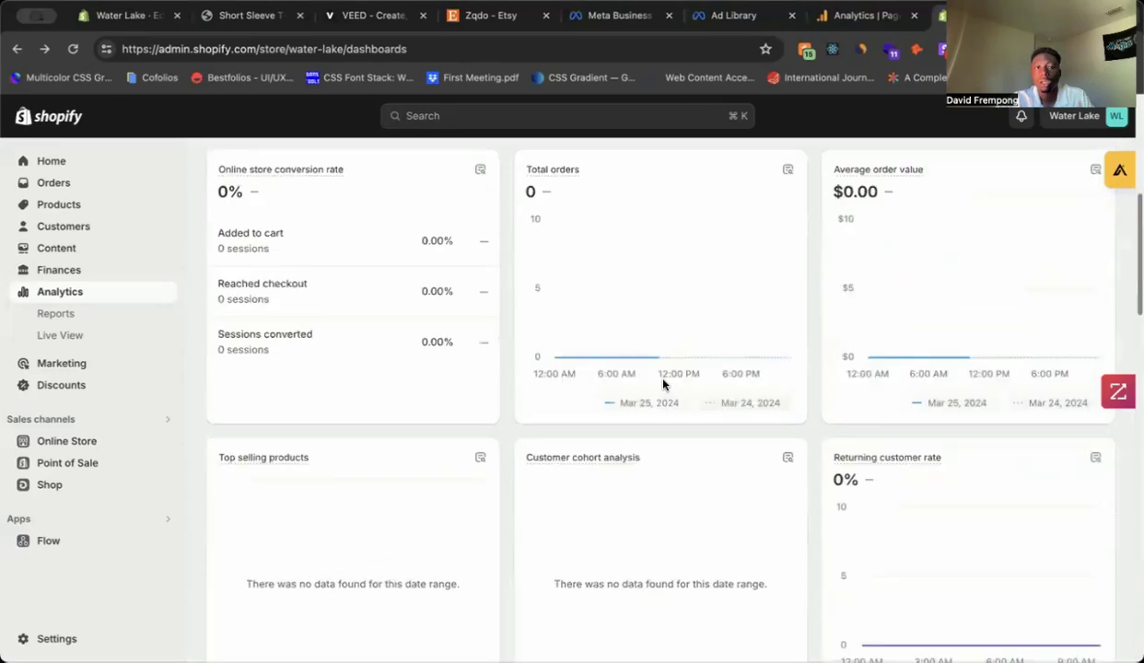
scroll(693, 342, up, 3)
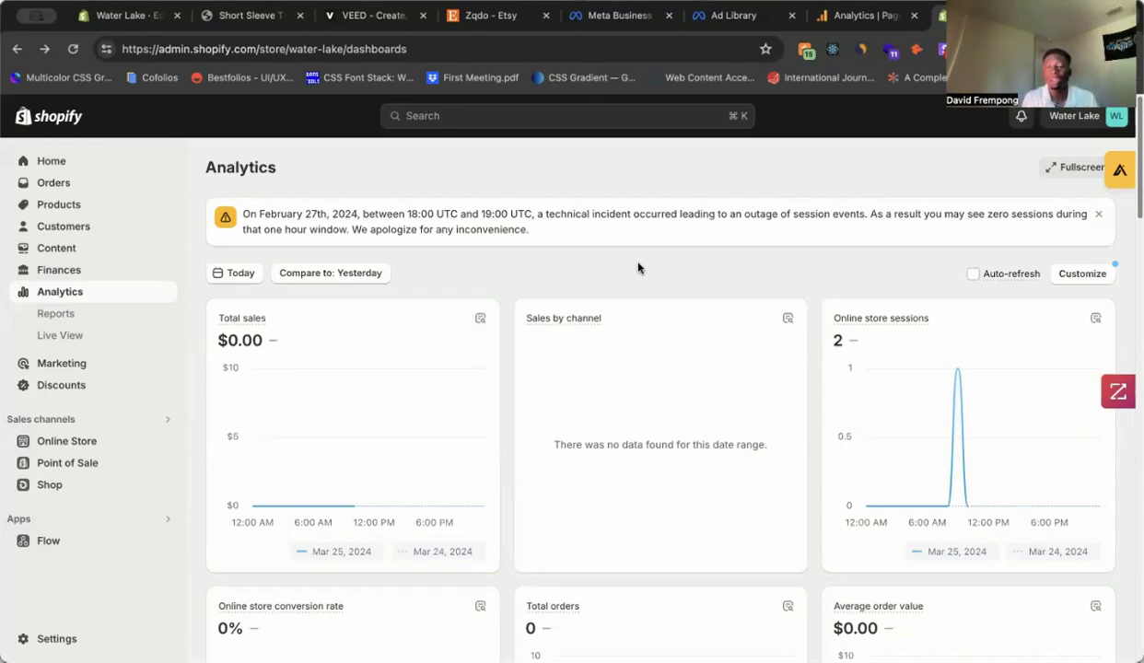
Step: Search Google for "google tag manager" in a new browser tab
key(super+t)
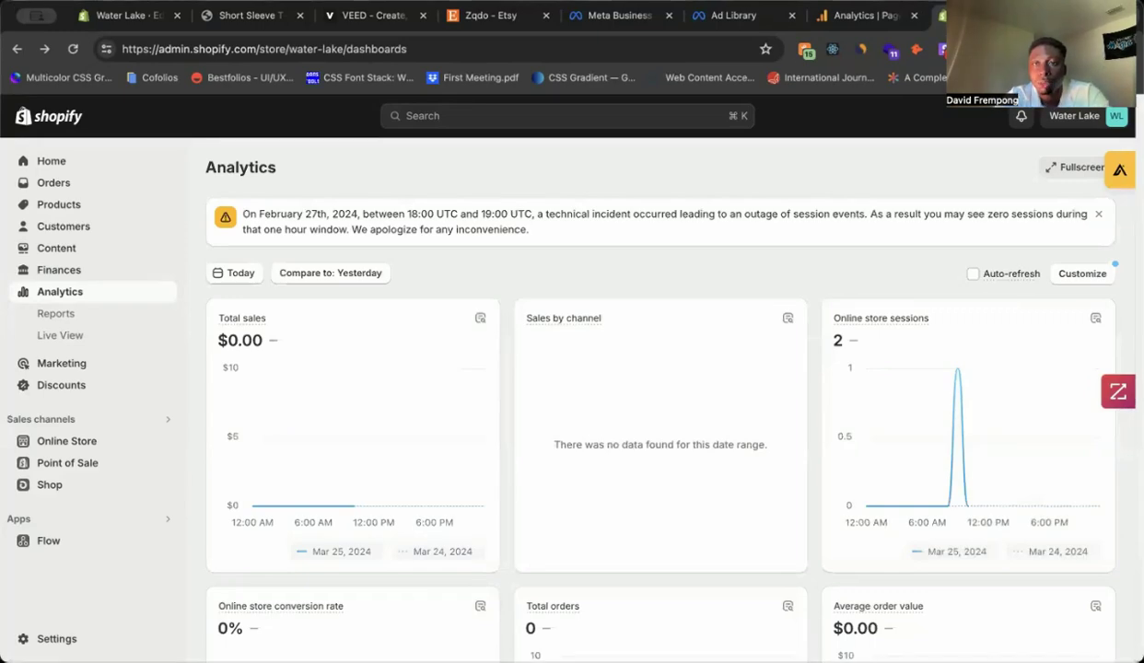
text(google tag man)
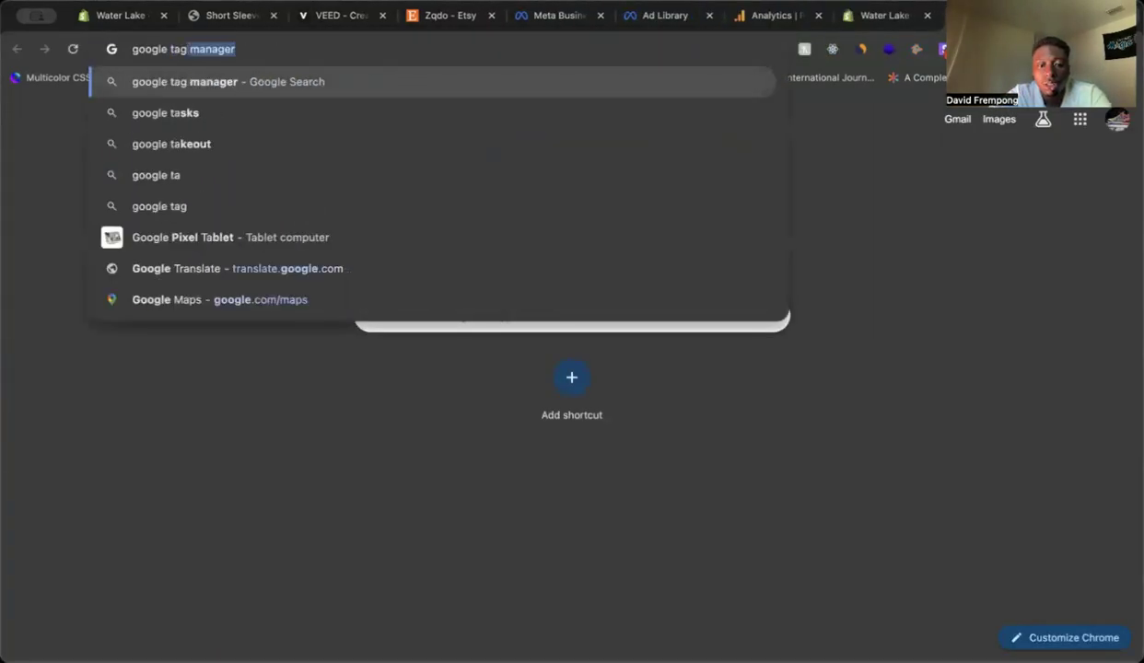
text(ager)
key(Return)
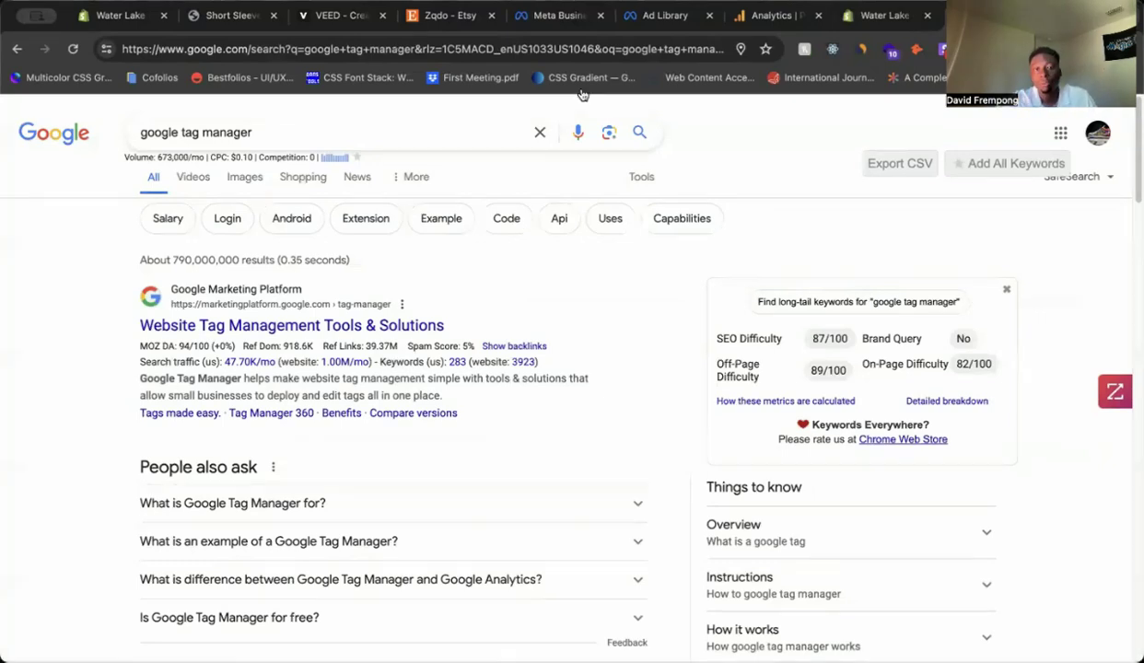
Step: Return briefly to the draft ad, and switch to the Zqdo Etsy shop to browse its item listings
click(558, 16)
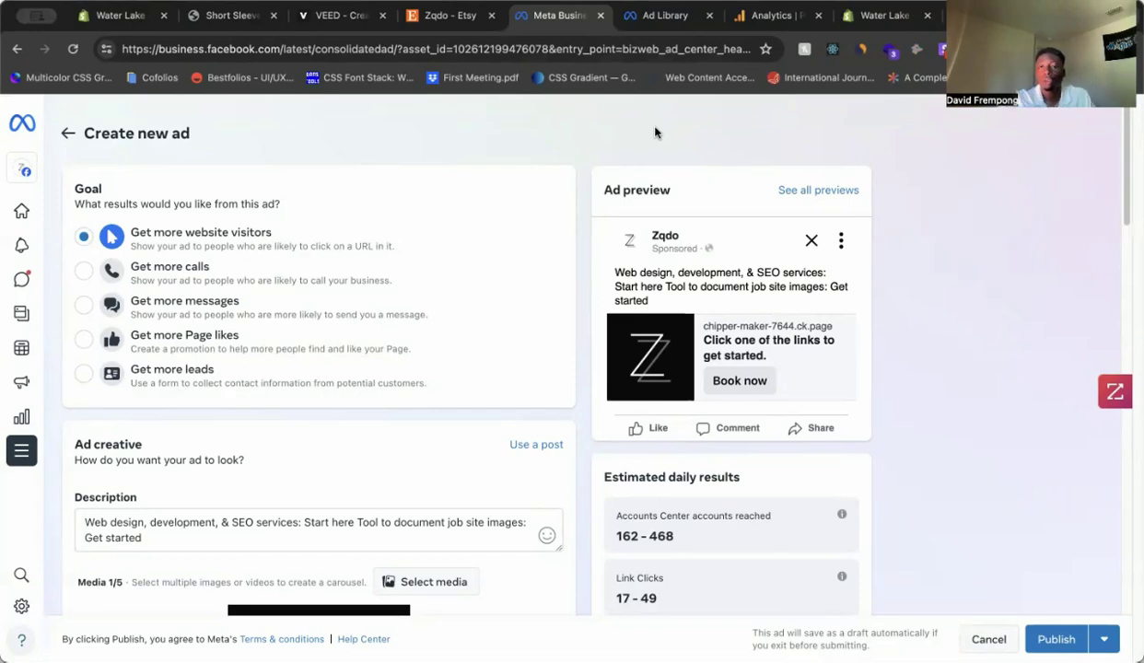
key(ctrl+shift+Tab)
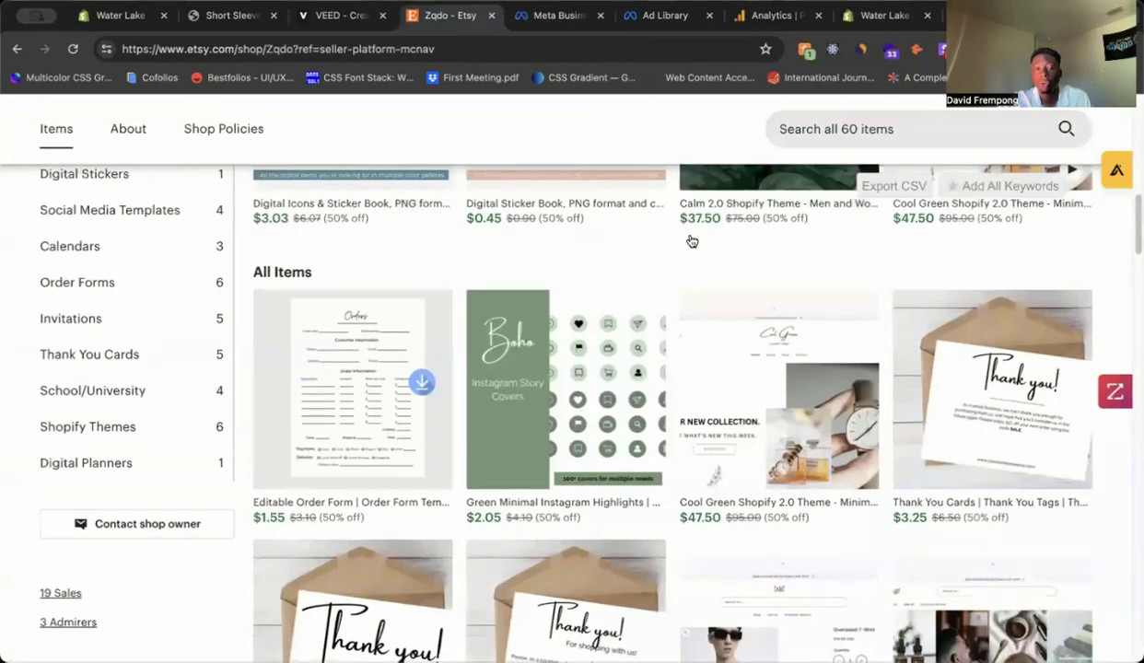
scroll(682, 260, down, 3)
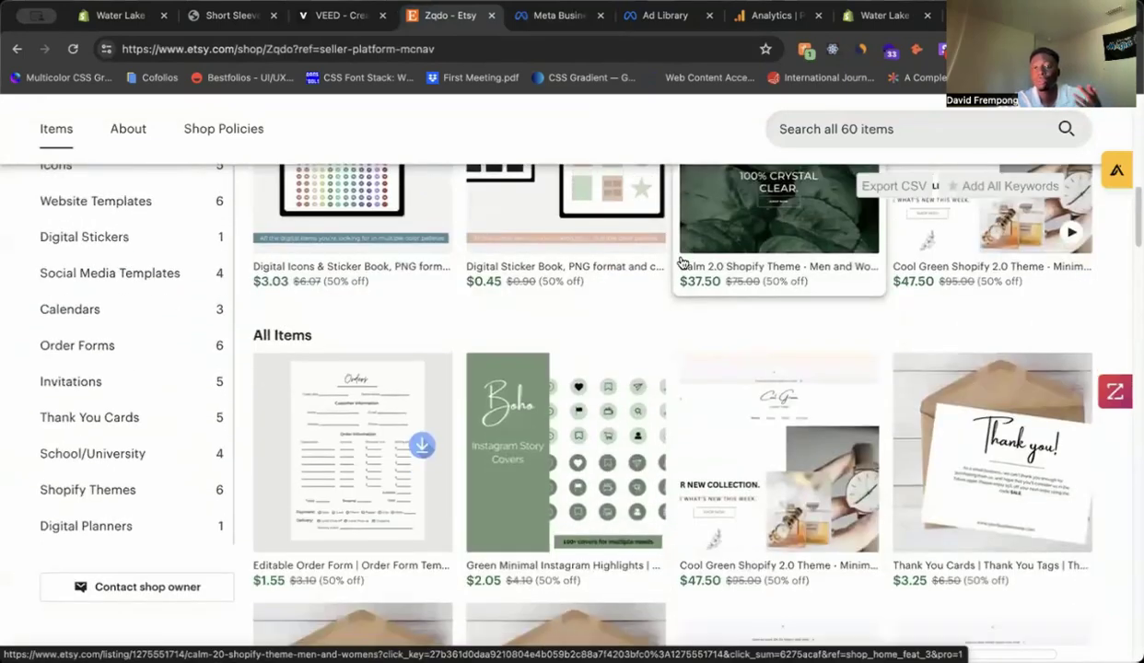
scroll(684, 260, down, 1)
scroll(697, 292, down, 1)
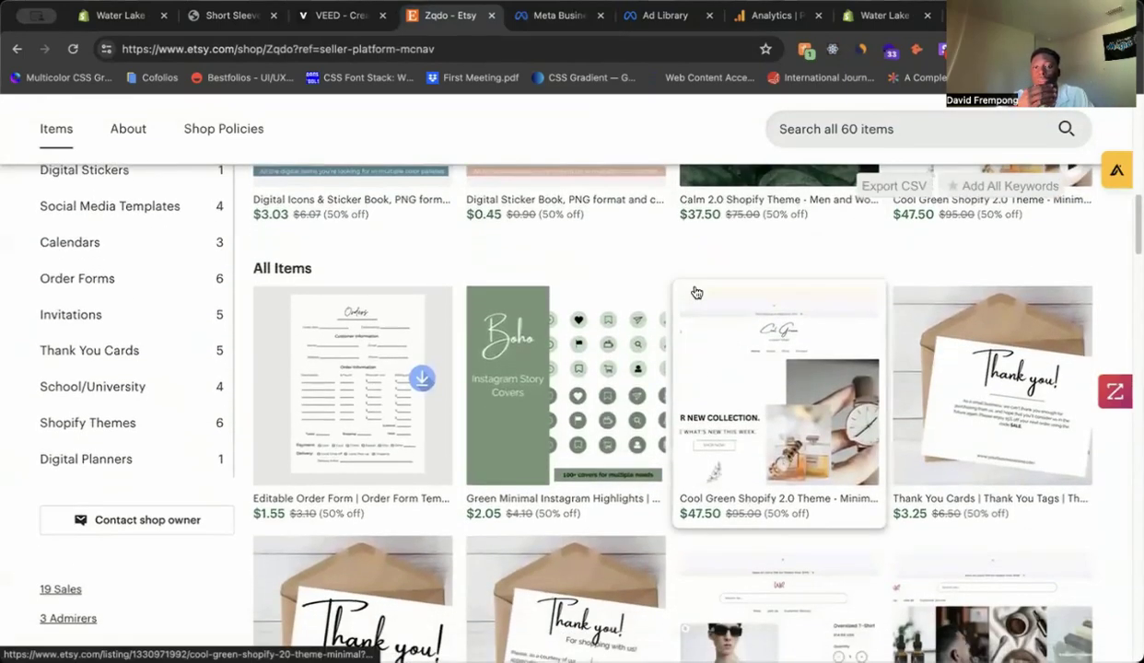
scroll(696, 292, down, 5)
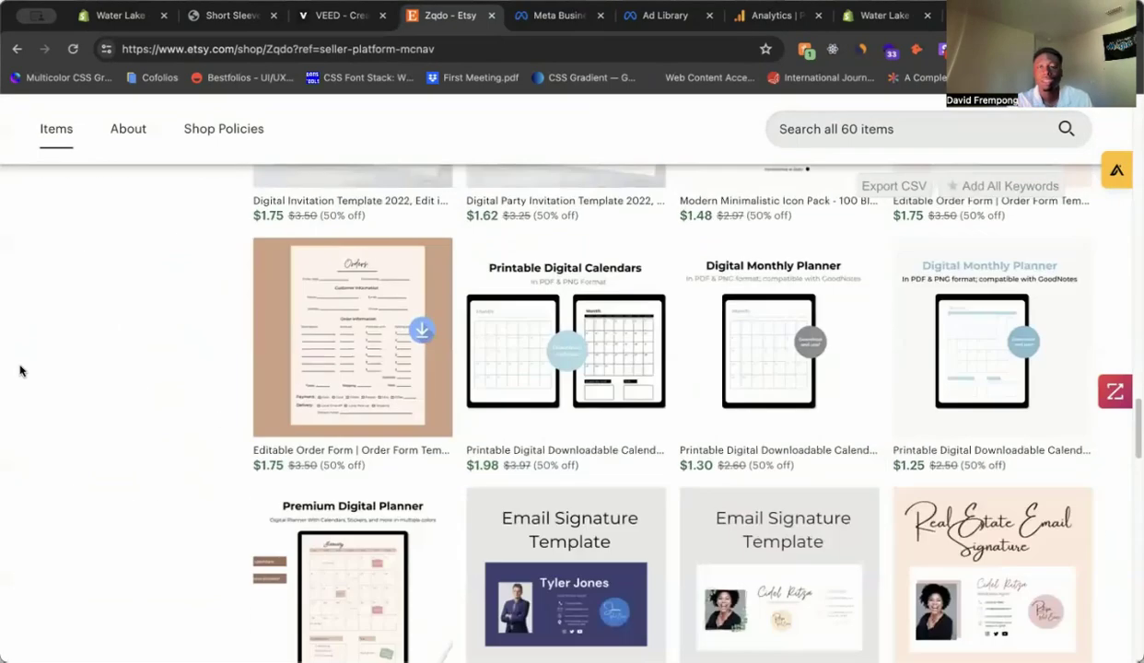